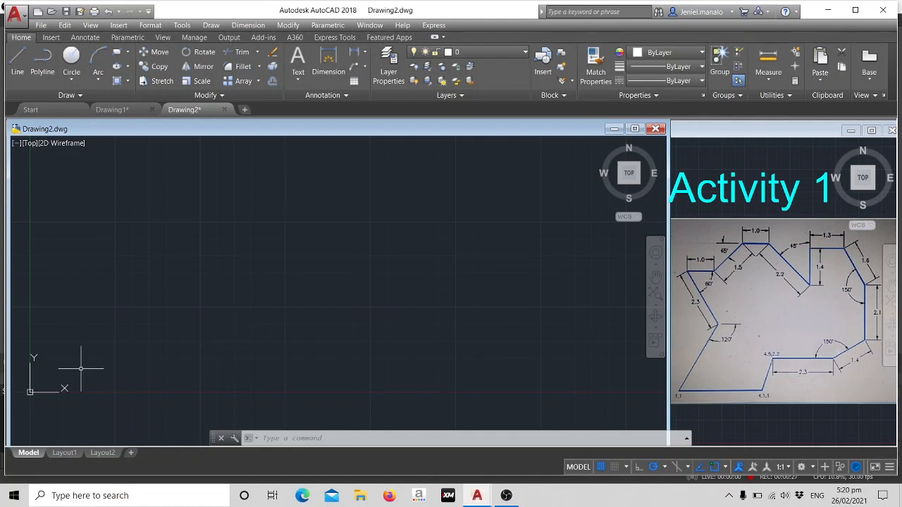
# Draw the outline's bottom line from point 1,1 to point 4.1,1.
pyautogui.write('l')
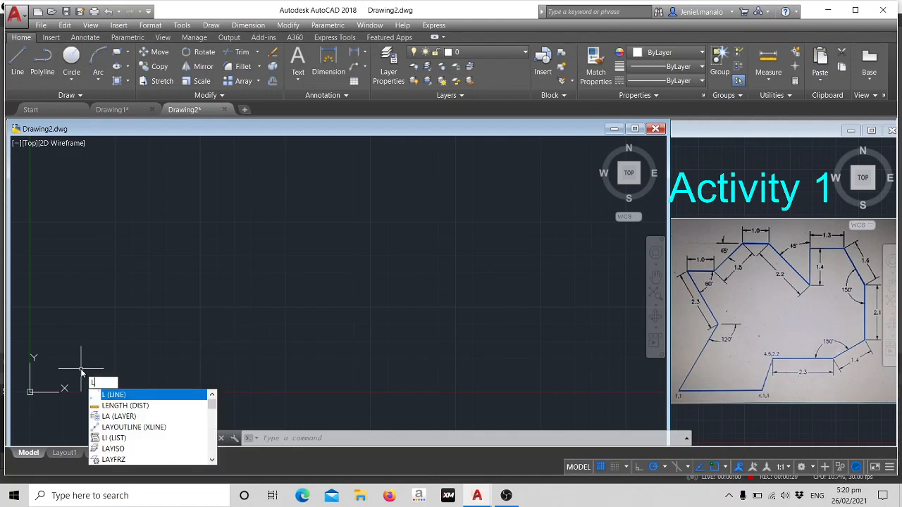
pyautogui.press('Return')
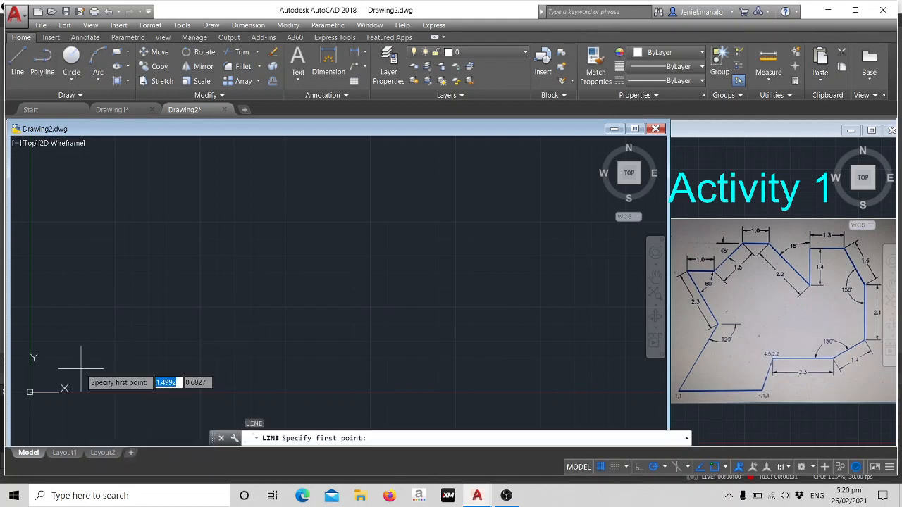
pyautogui.write('1')
pyautogui.press('Tab')
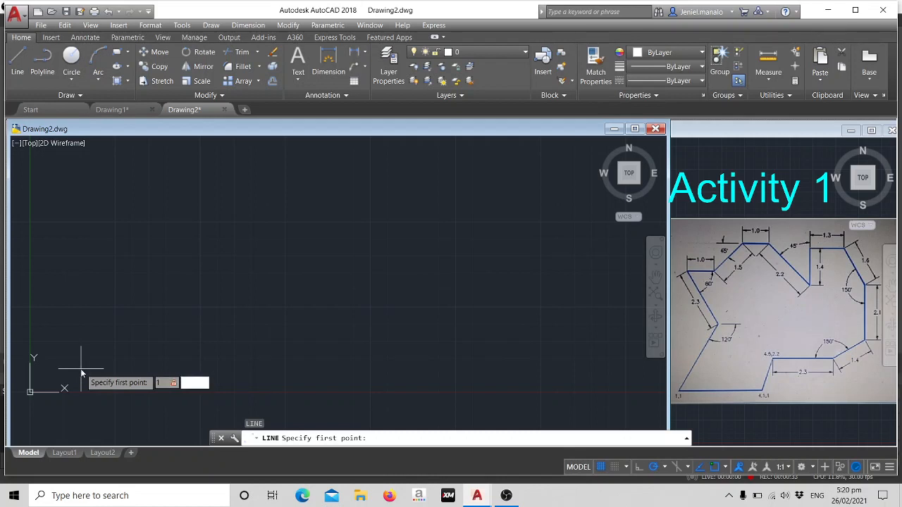
pyautogui.write('1')
pyautogui.press('Return')
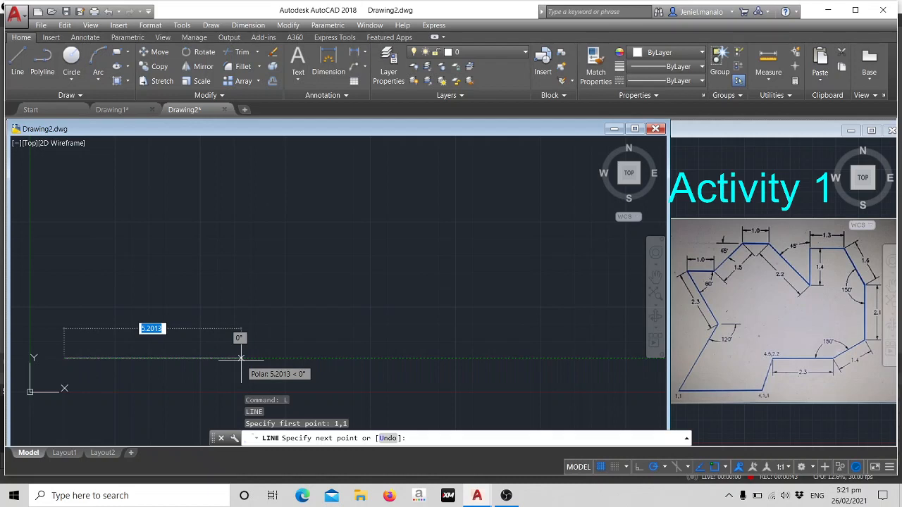
pyautogui.write('4.1')
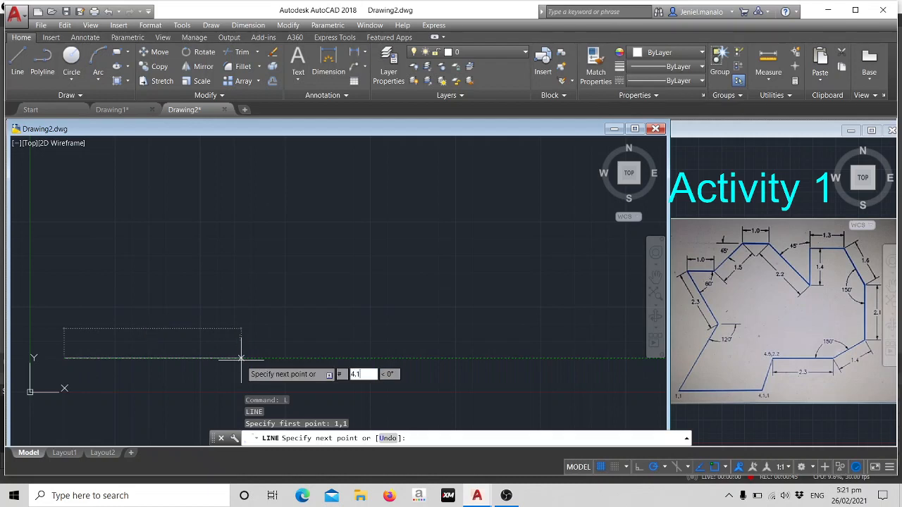
pyautogui.press('Tab')
pyautogui.write('1')
pyautogui.press('Return')
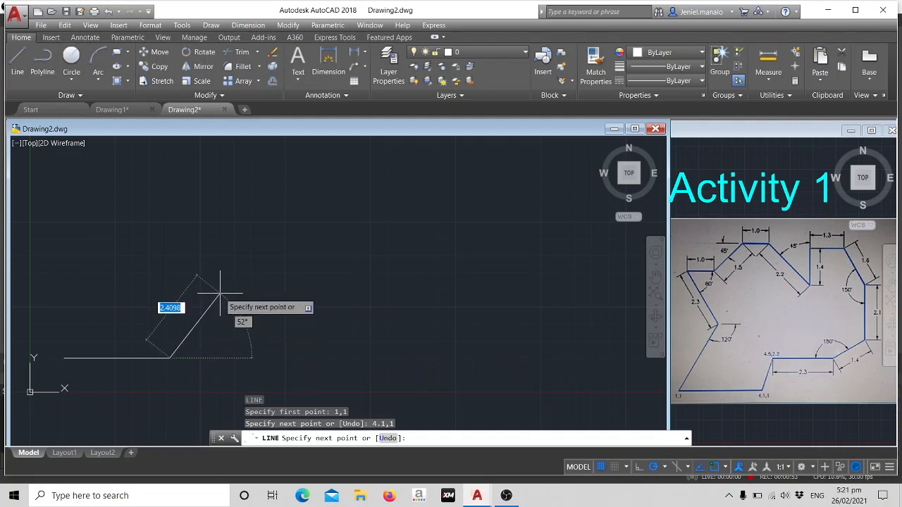
# Continue the outline to the absolute point 4.5,2.2 and add a 2.3 long horizontal segment to the right.
pyautogui.write('# ')
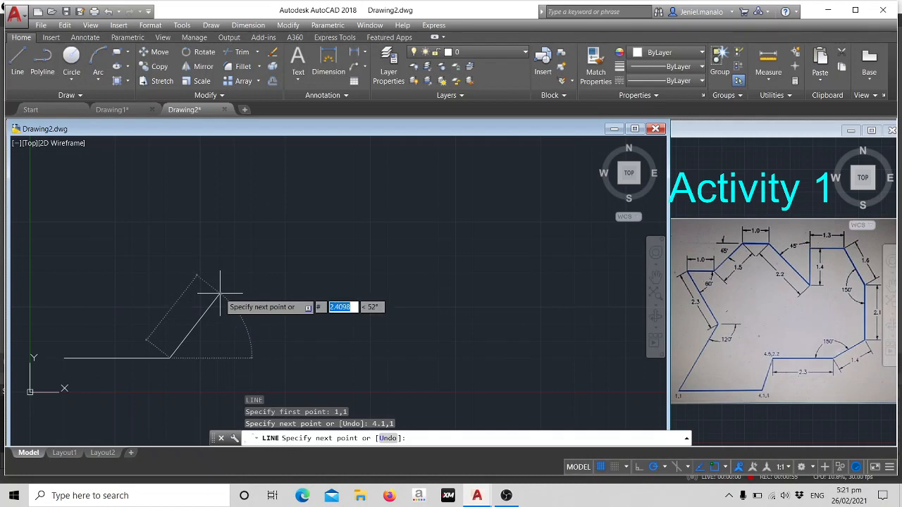
pyautogui.write('4.5')
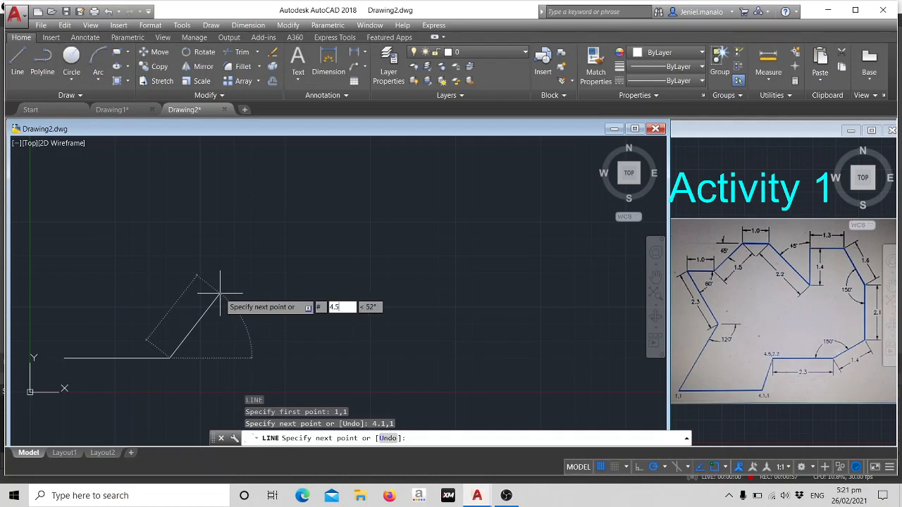
pyautogui.write(',2.2')
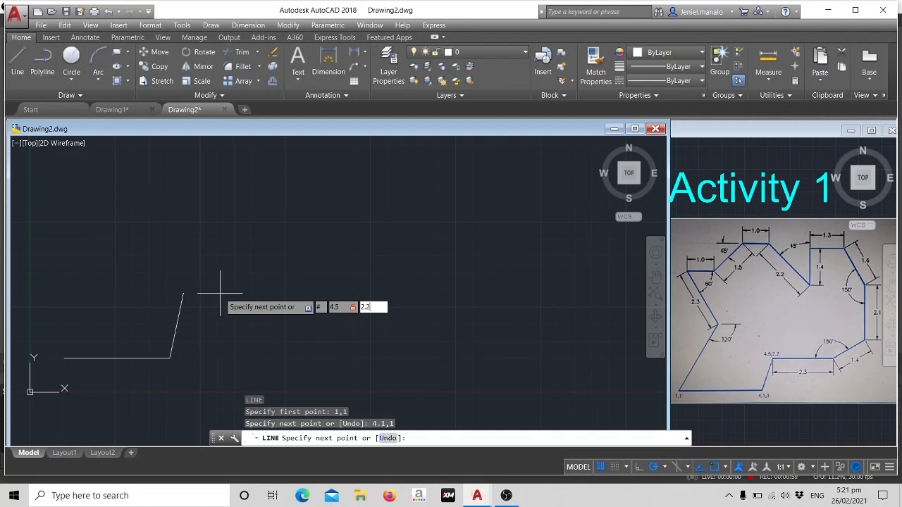
pyautogui.press('Return')
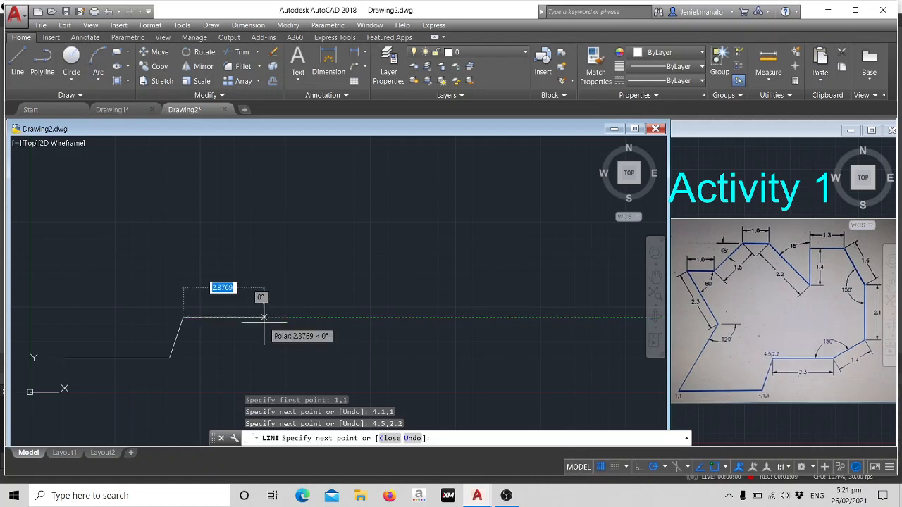
pyautogui.write('2.3')
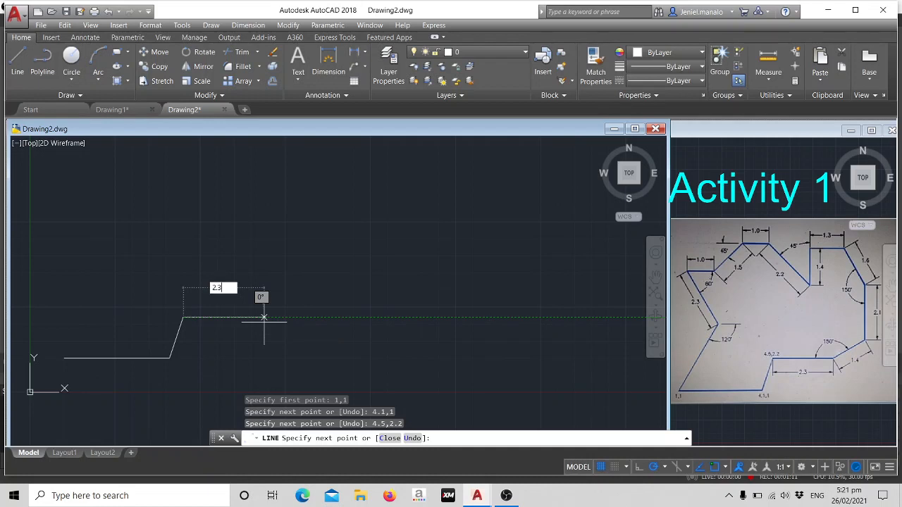
pyautogui.press('Return')
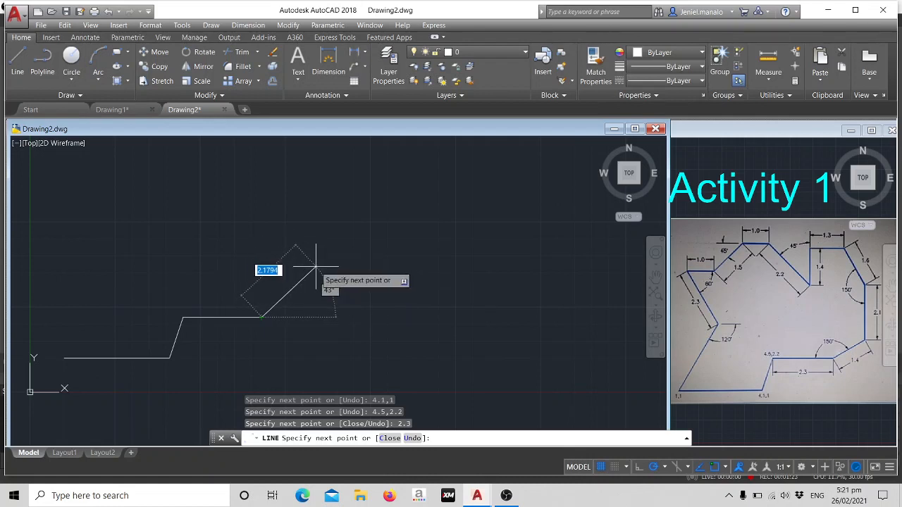
# Add a 1.4 long segment at 30° and a 2.1 long vertical segment going up.
pyautogui.write('1.4')
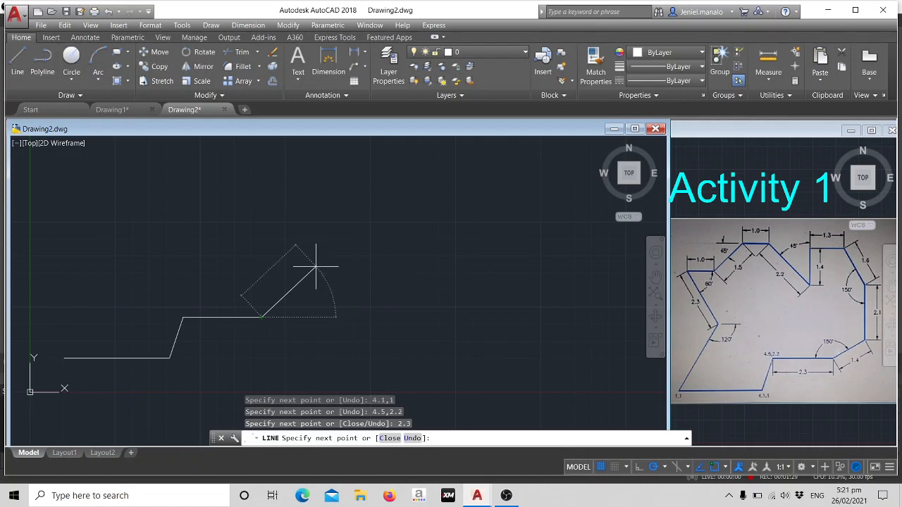
pyautogui.press('Tab')
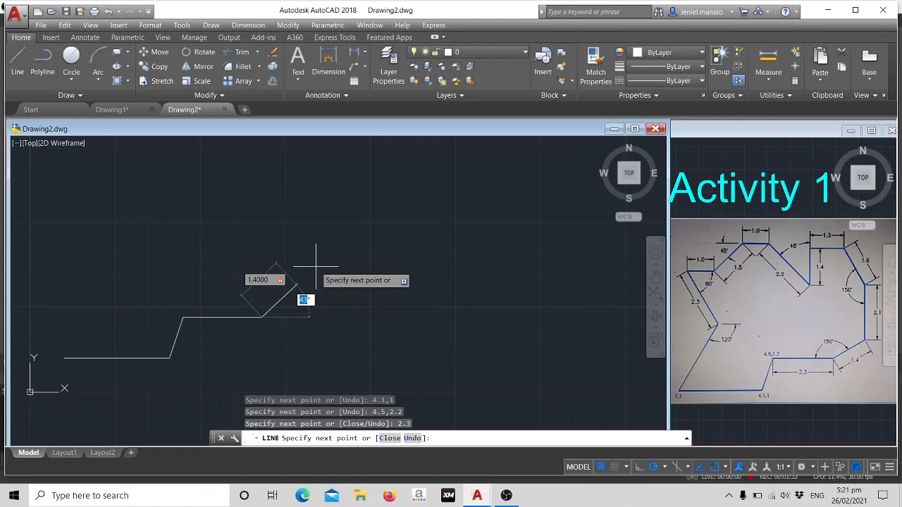
pyautogui.write('30')
pyautogui.press('Return')
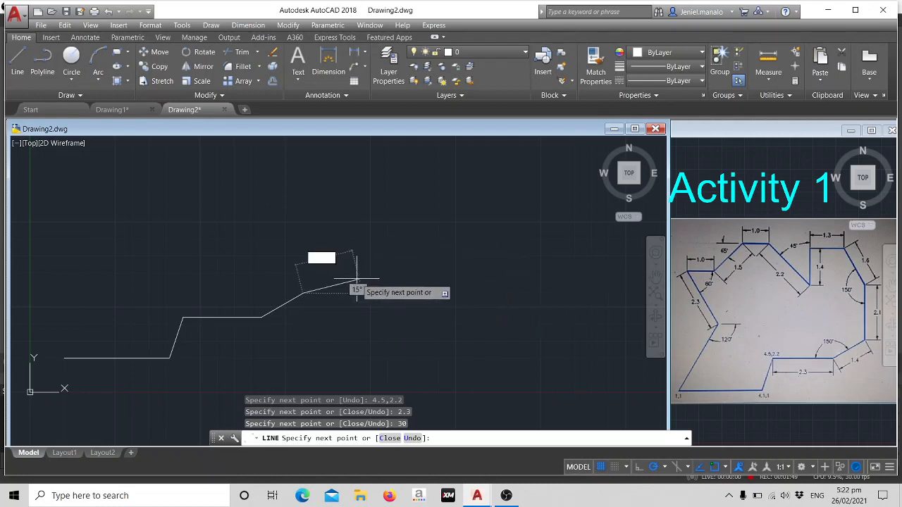
pyautogui.click(303, 293)
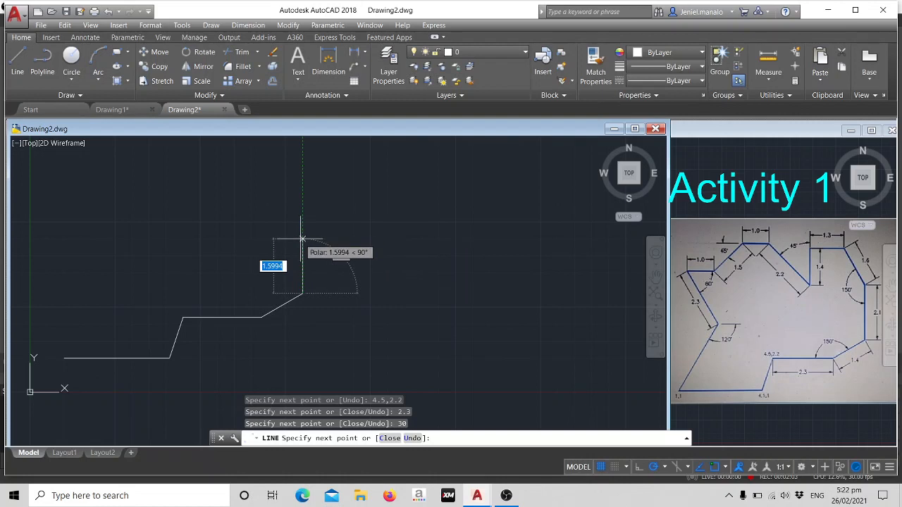
pyautogui.write('2.1')
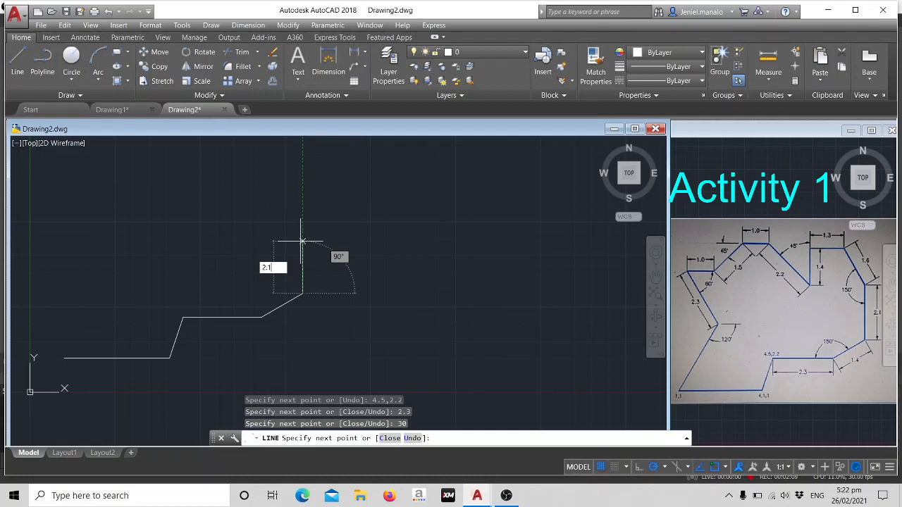
pyautogui.press('Return')
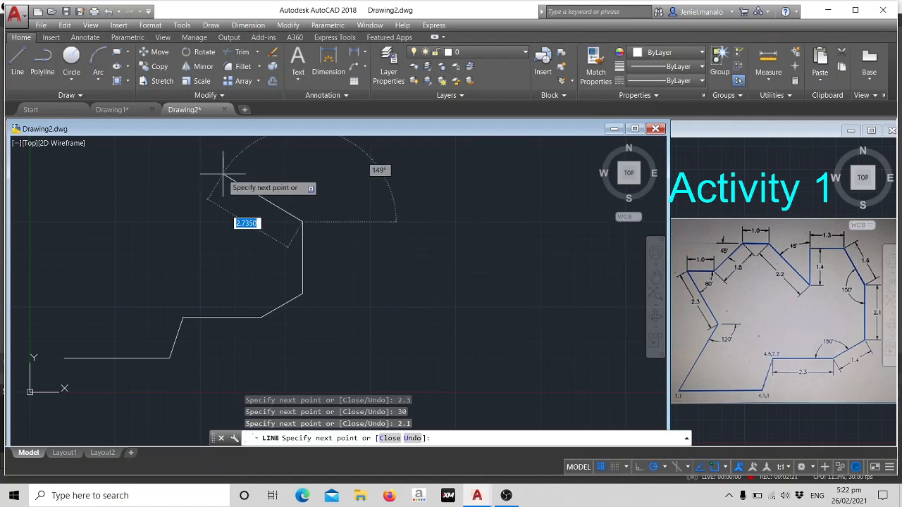
# Add a 1.6 long segment at 120° from the upper end of the 2.1 vertical line.
pyautogui.write('1.6')
pyautogui.press('Tab')
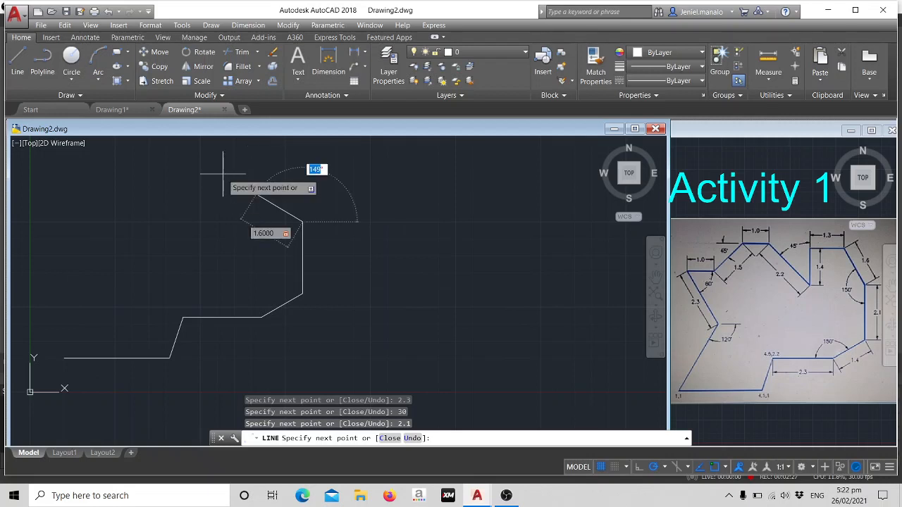
pyautogui.write('120')
pyautogui.press('Return')
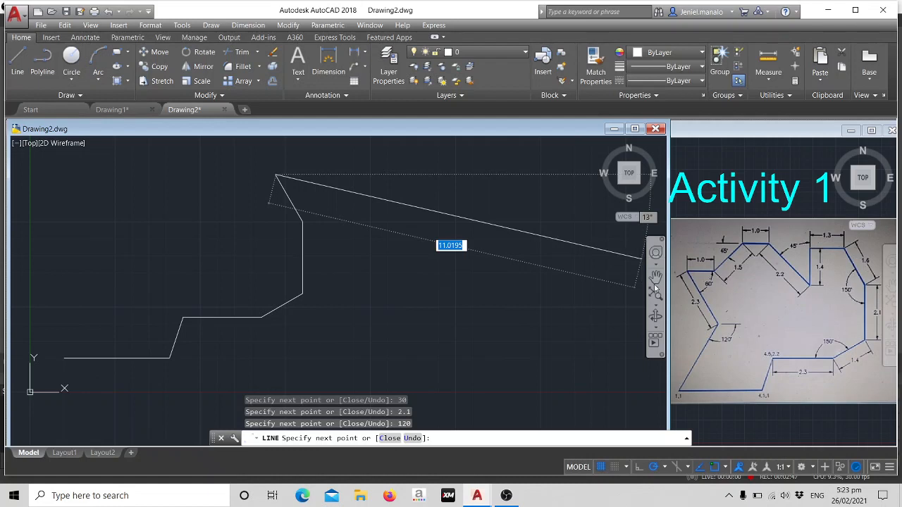
pyautogui.click(275, 174)
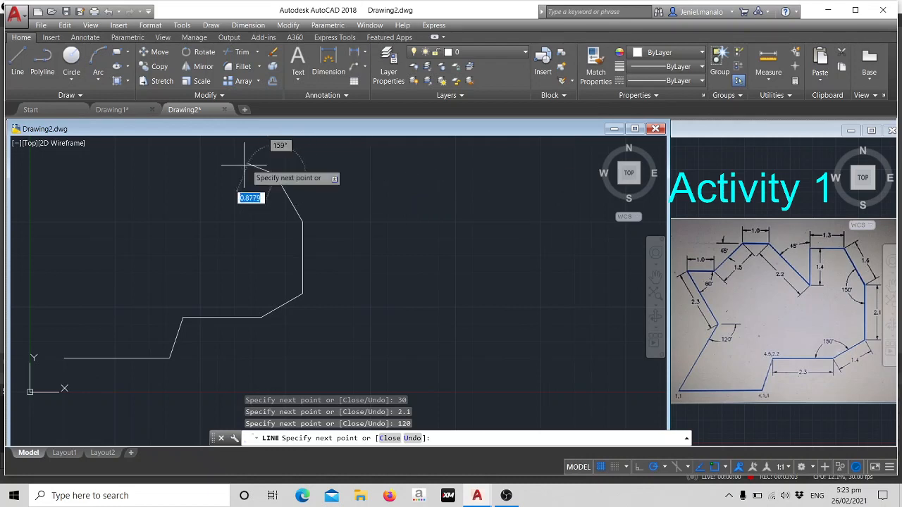
pyautogui.write('1')
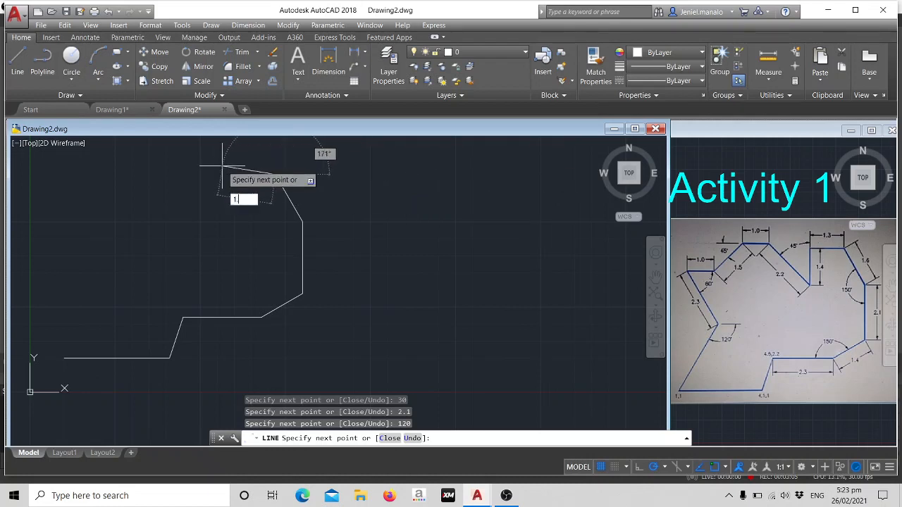
pyautogui.write('.3')
pyautogui.press('Return')
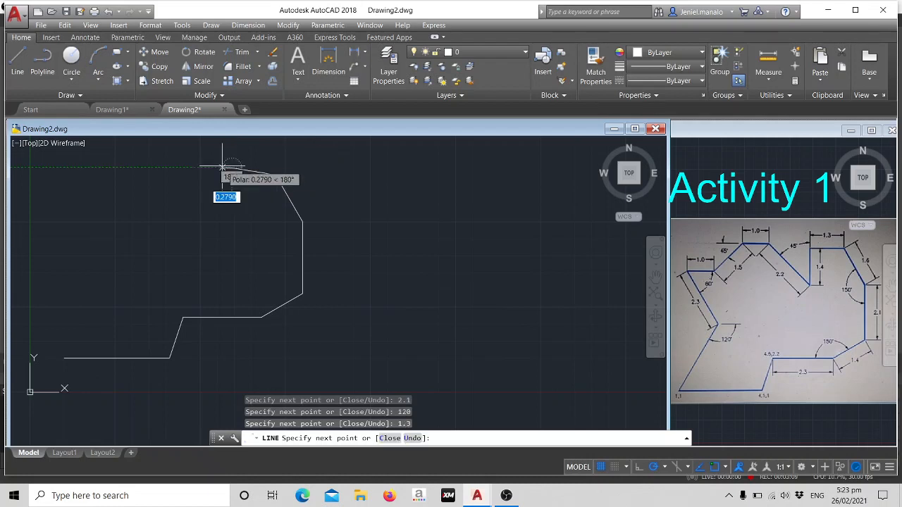
pyautogui.hotkey('ctrl', 'z')
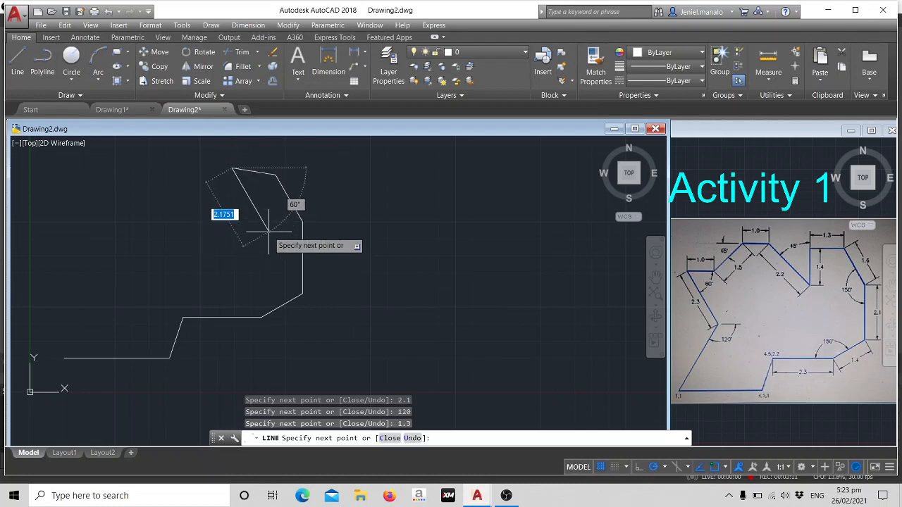
pyautogui.write('1.3')
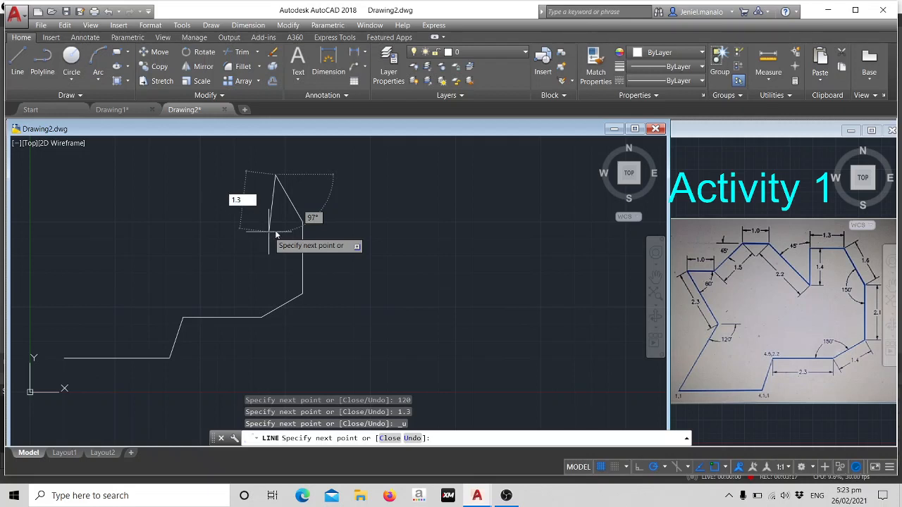
pyautogui.press('Escape')
pyautogui.write('1.3')
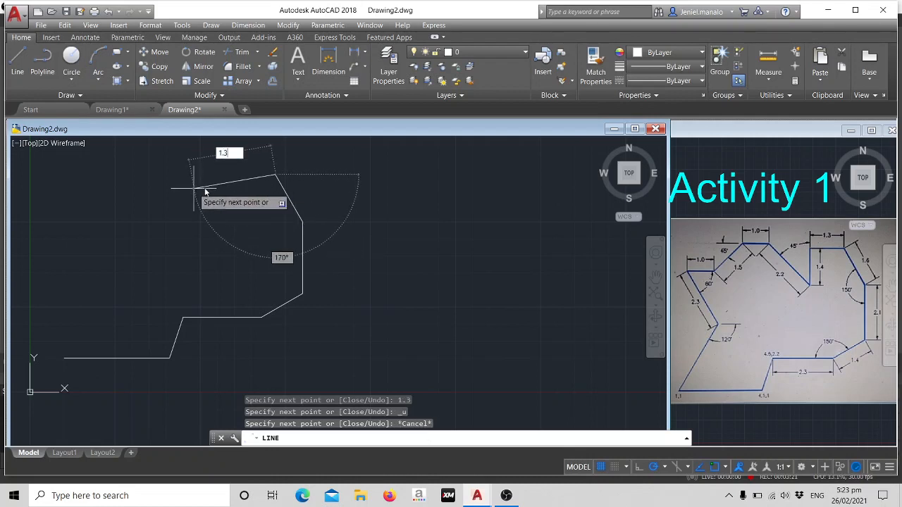
pyautogui.press('Escape')
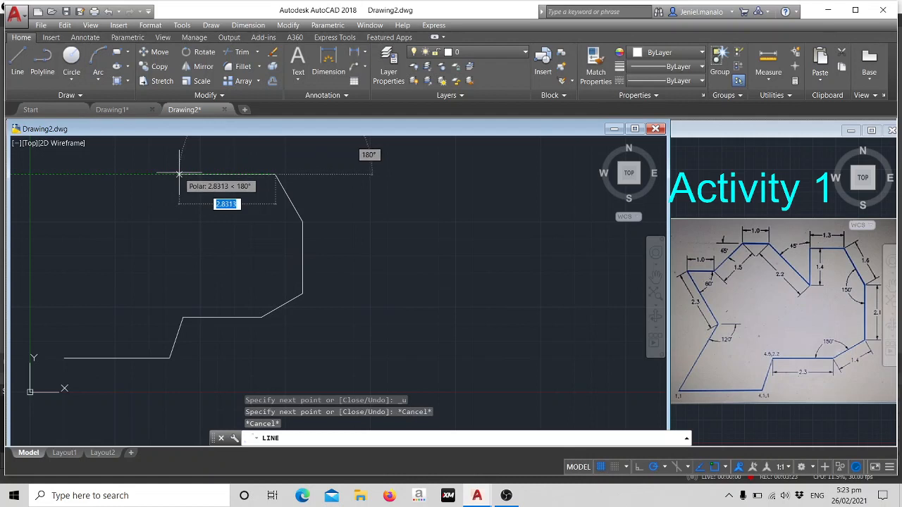
pyautogui.write('1.')
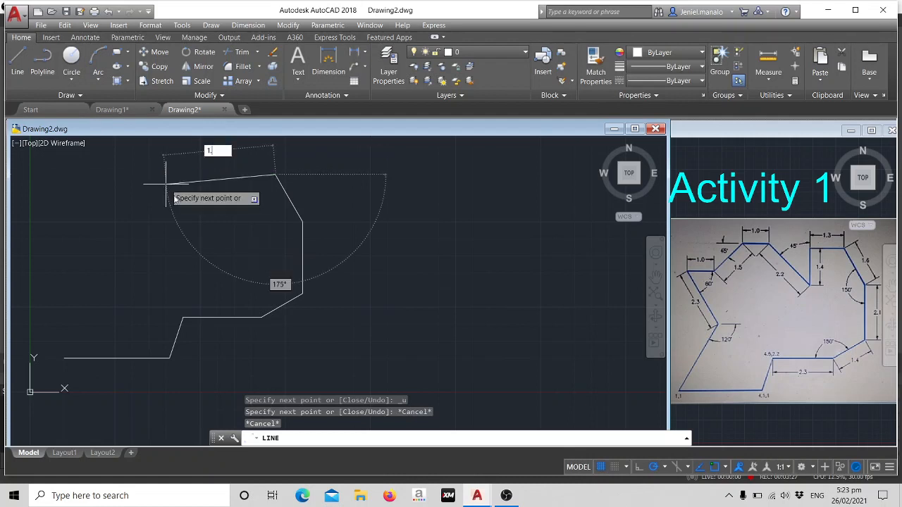
pyautogui.press('Escape')
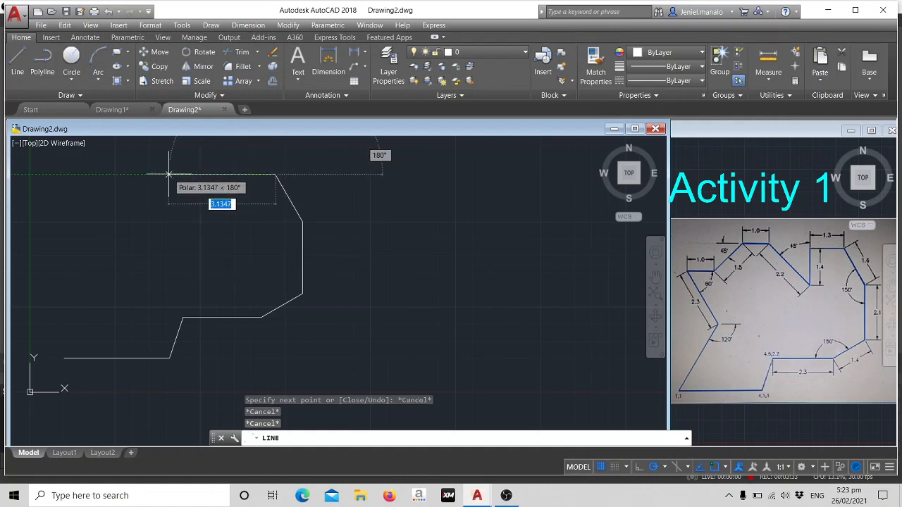
# Add a 1.3 long horizontal segment to the left and a 1.4 long vertical segment down, and end the line.
pyautogui.write('1.3')
pyautogui.press('Return')
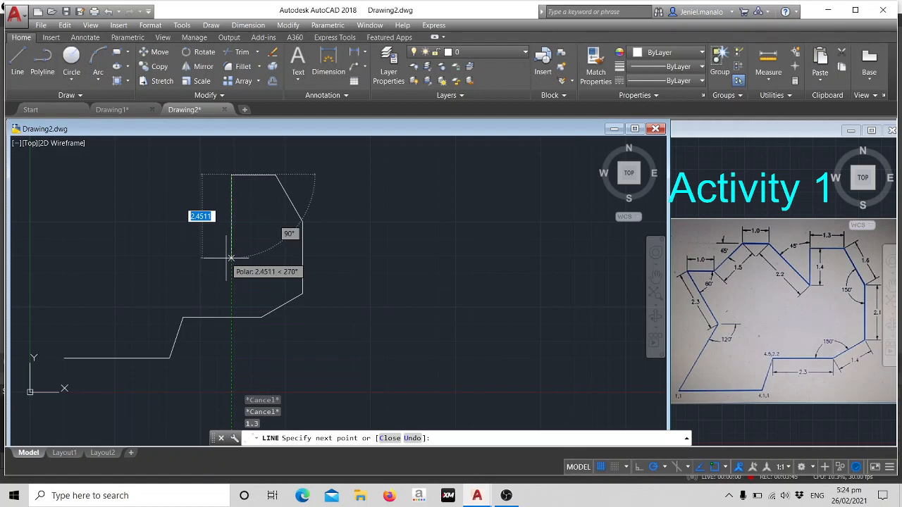
pyautogui.write('1.4')
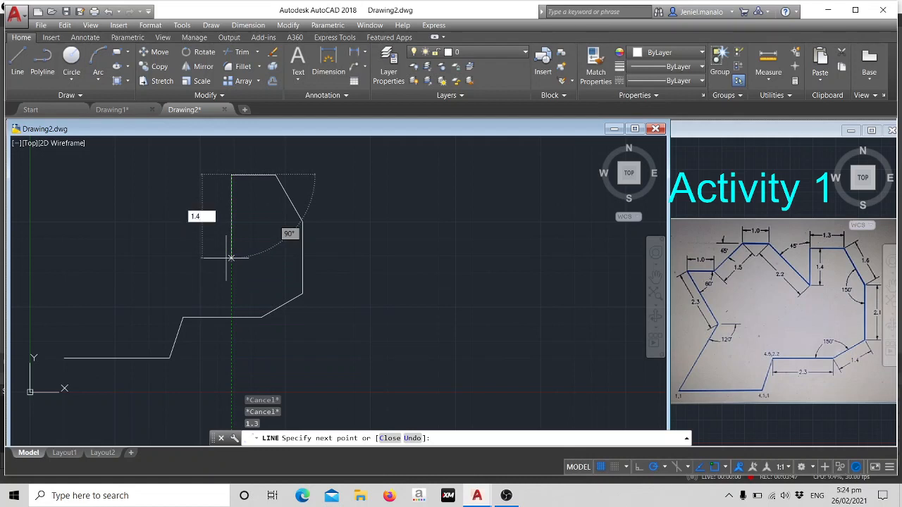
pyautogui.press('Return')
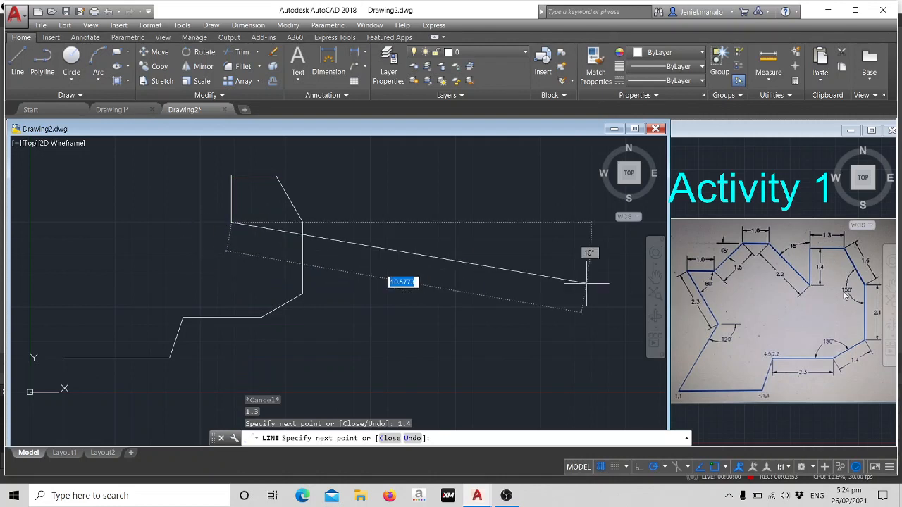
pyautogui.press('Escape')
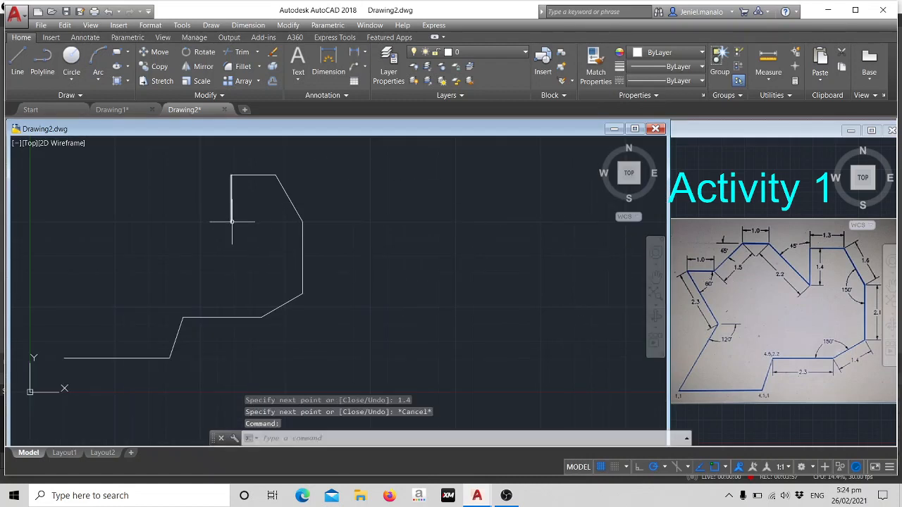
# From the lower end of the 1.4 vertical line, draw a 2.2 long segment at 135° and a 1.0 long horizontal segment to the left.
pyautogui.write('l')
pyautogui.press('Return')
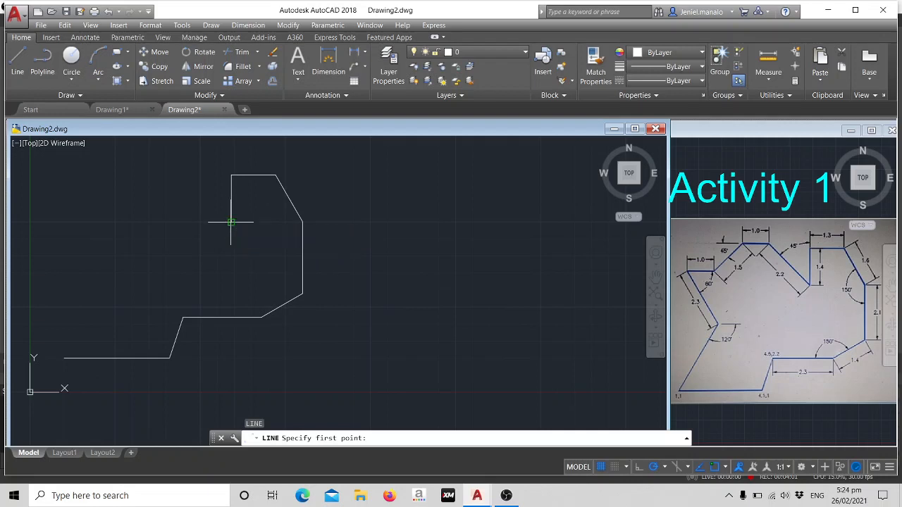
pyautogui.click(231, 222)
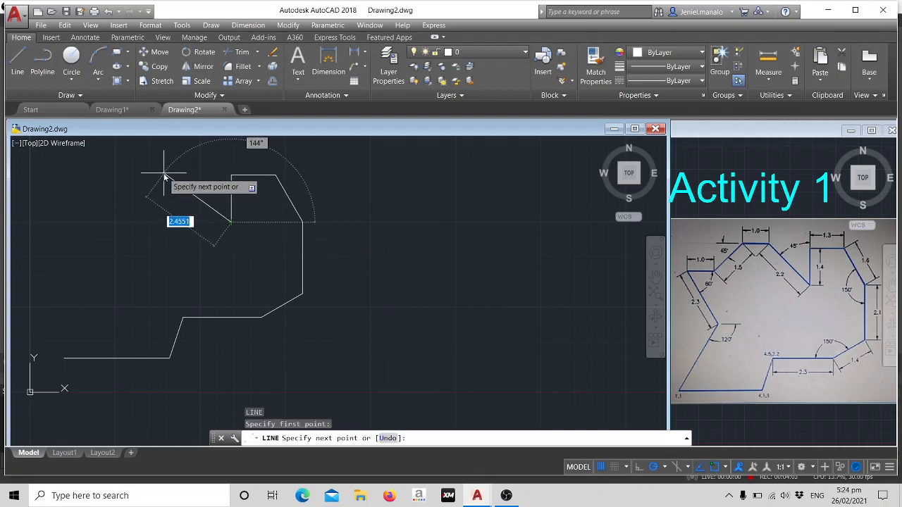
pyautogui.write('2.2')
pyautogui.press('Tab')
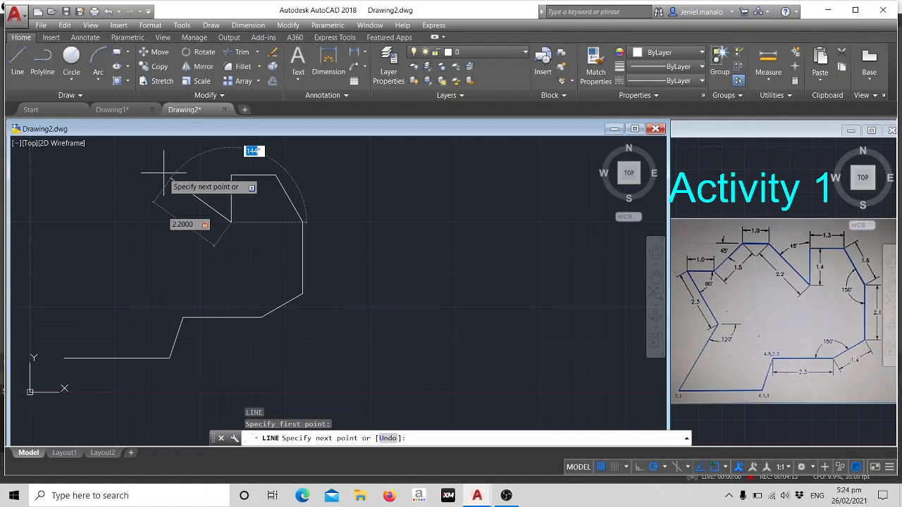
pyautogui.write('135')
pyautogui.press('Return')
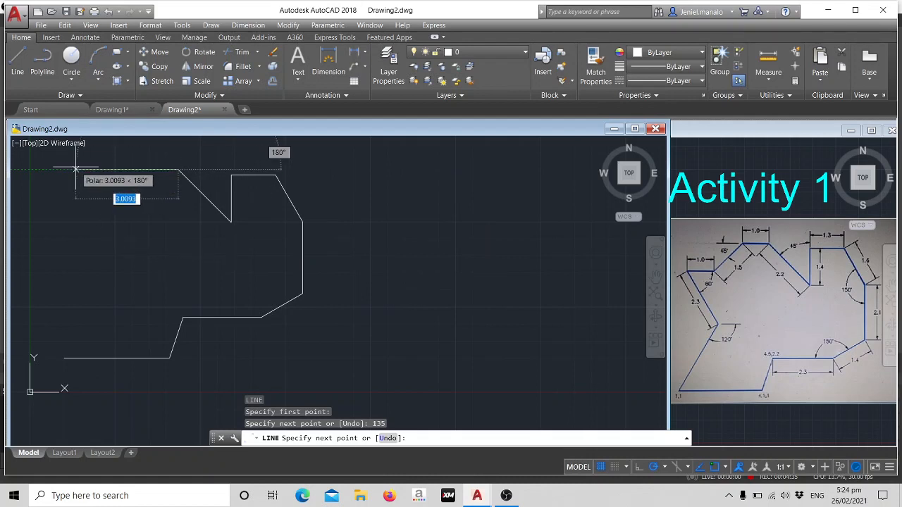
pyautogui.write('1')
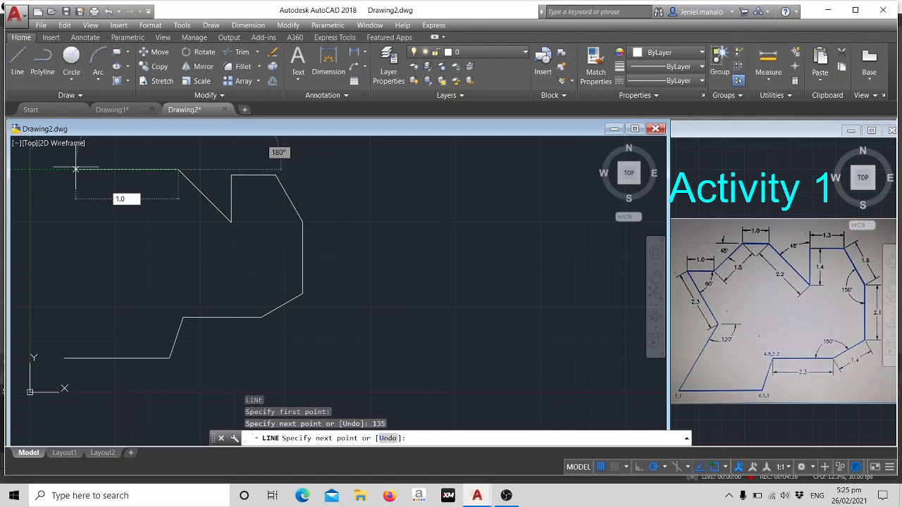
pyautogui.press('Return')
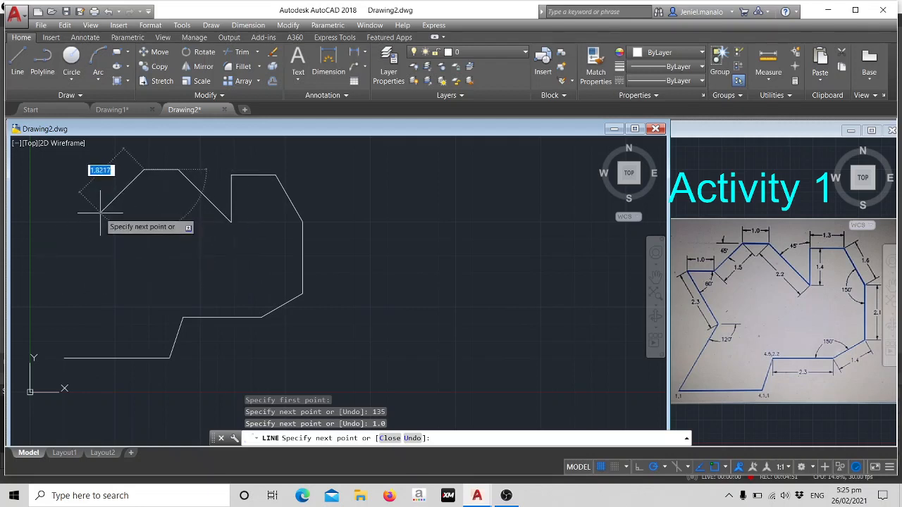
# Add a 1.5 long segment sloping down to the left at 135° and a 1.0 long horizontal segment to the left.
pyautogui.write('1.5')
pyautogui.press('Tab')
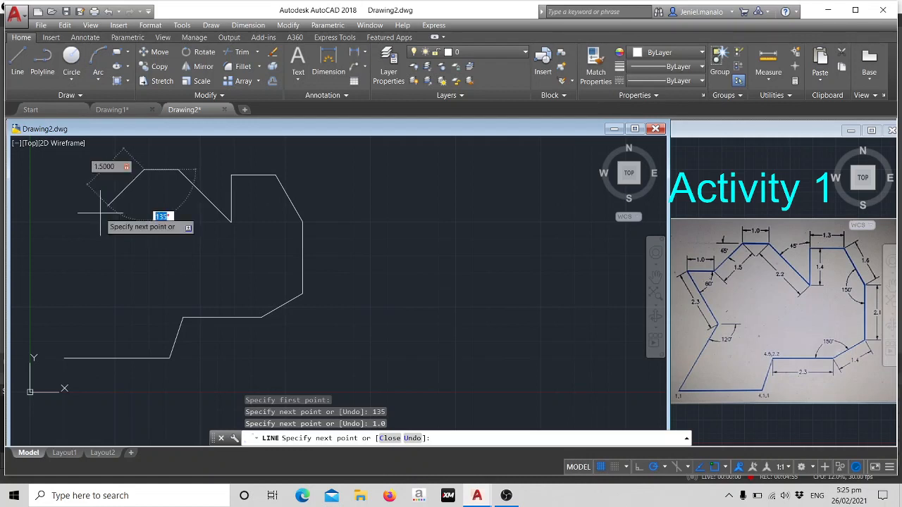
pyautogui.write('135')
pyautogui.press('Return')
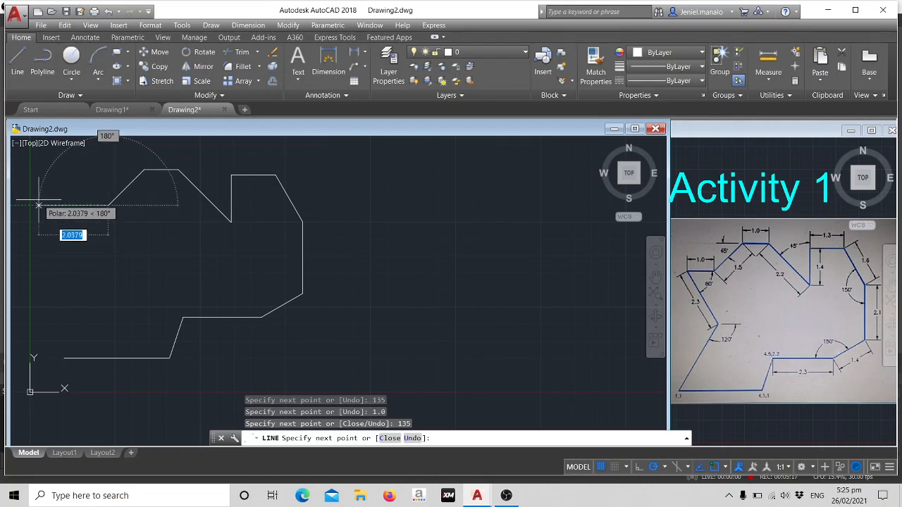
pyautogui.write('1')
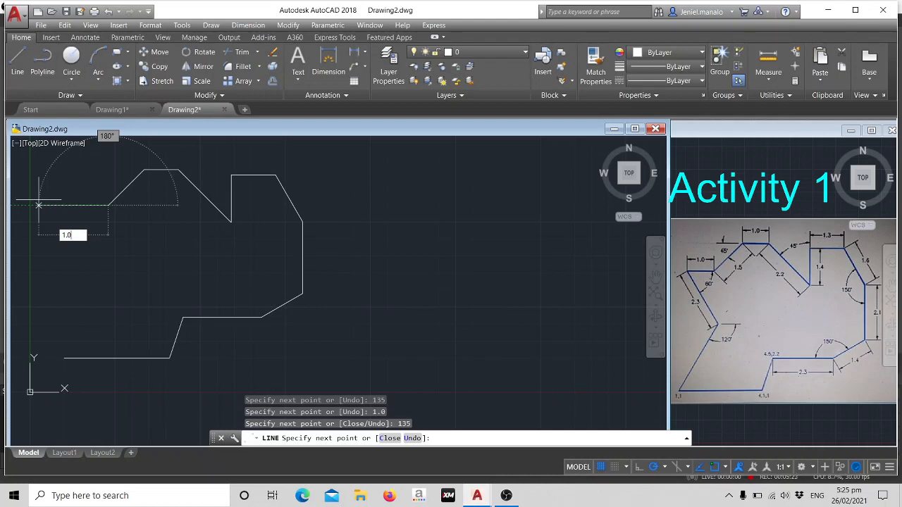
pyautogui.press('Return')
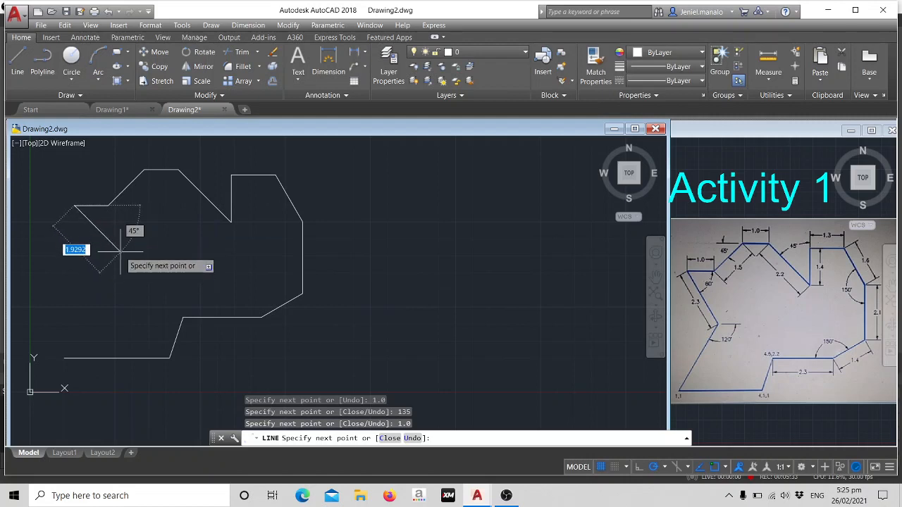
# Add a 2.3 long segment sloping down to the right at 60°, close the outline at its starting corner, and end the line.
pyautogui.write('2.3')
pyautogui.press('Tab')
pyautogui.write('60')
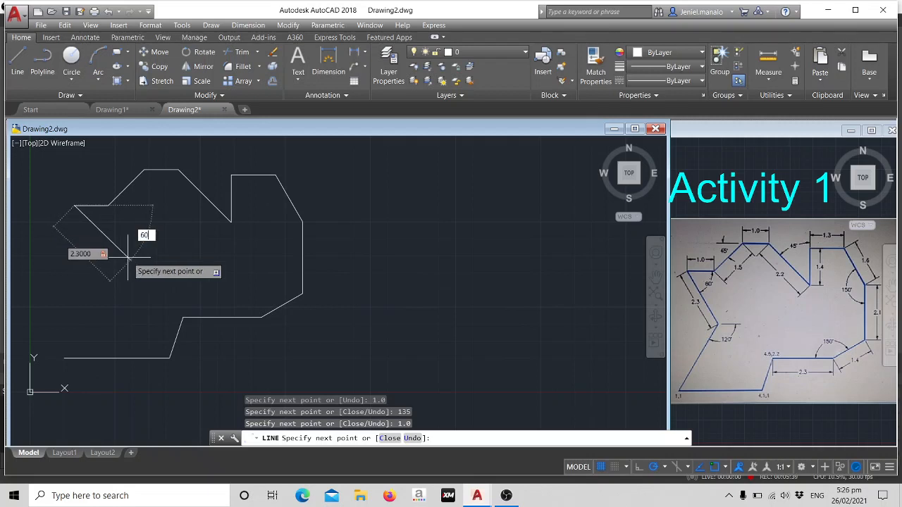
pyautogui.press('Return')
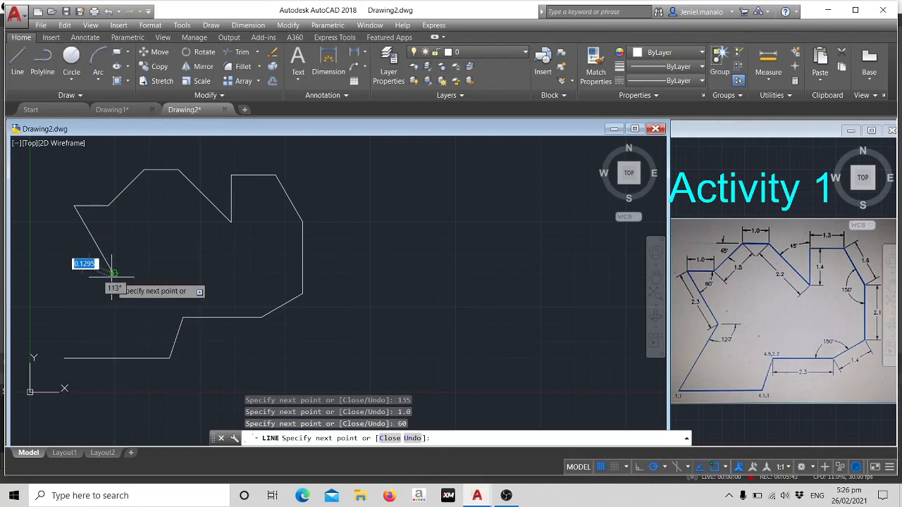
pyautogui.click(65, 357)
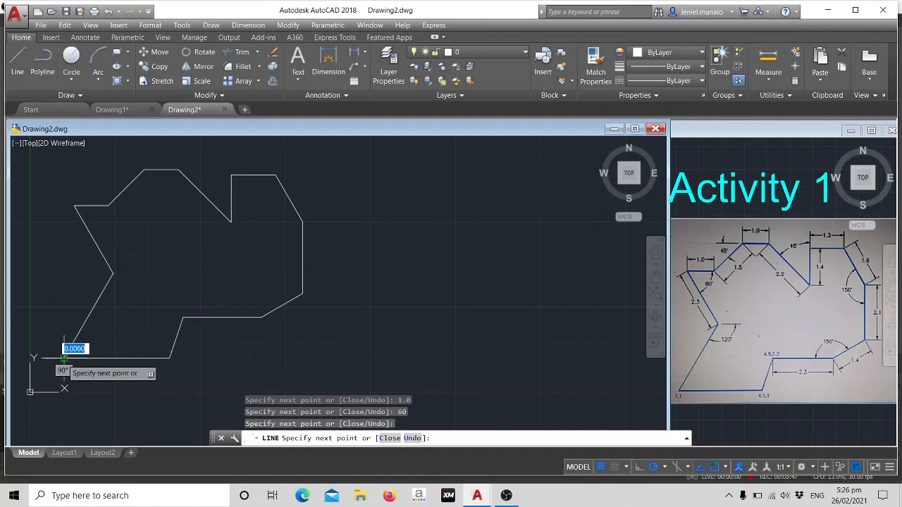
pyautogui.press('Escape')
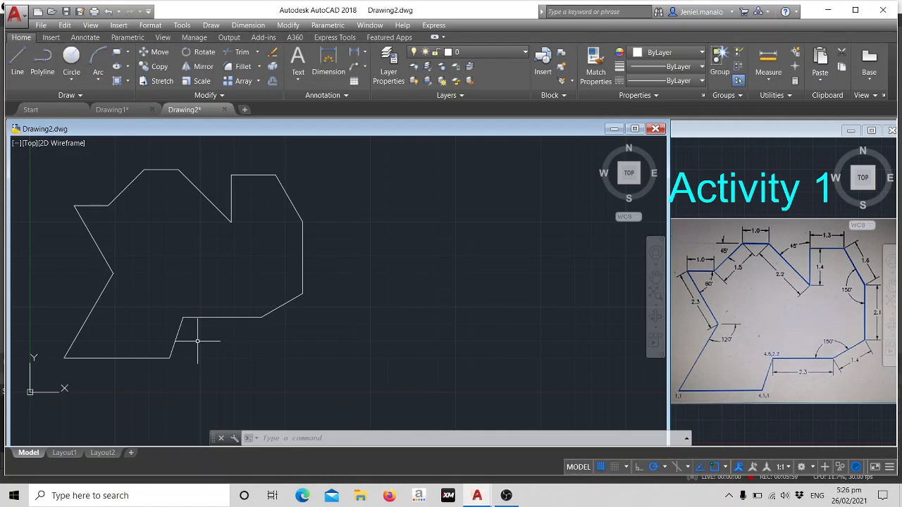
# Add a linear dimension to the horizontal edge starting at 4.5,2.2, placing it just below the edge.
pyautogui.write('di')
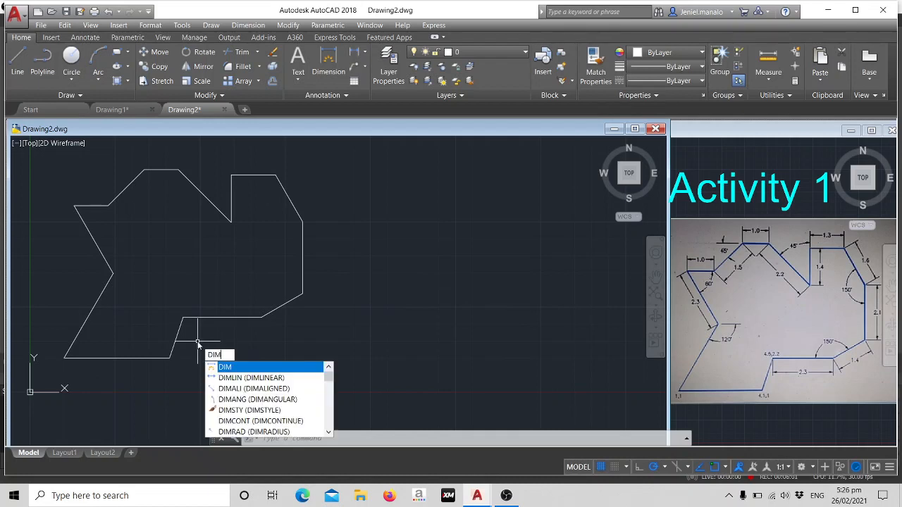
pyautogui.click(233, 377)
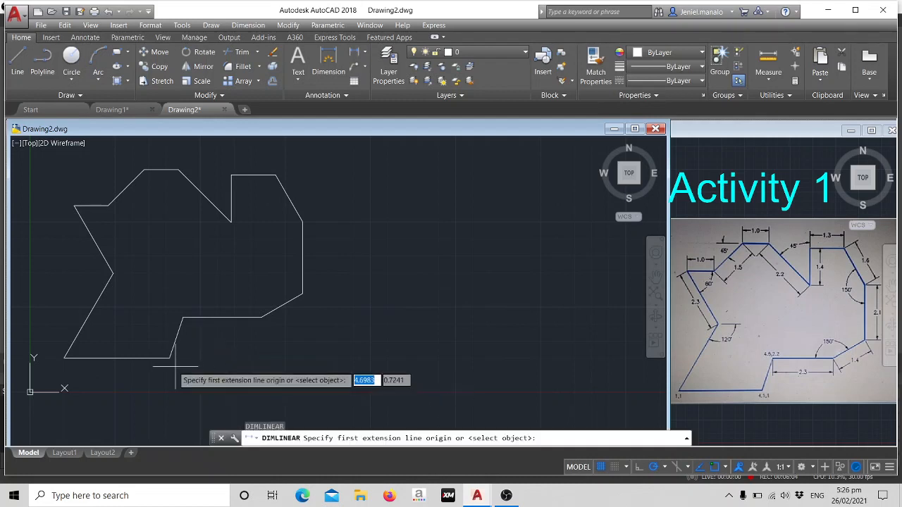
pyautogui.click(182, 317)
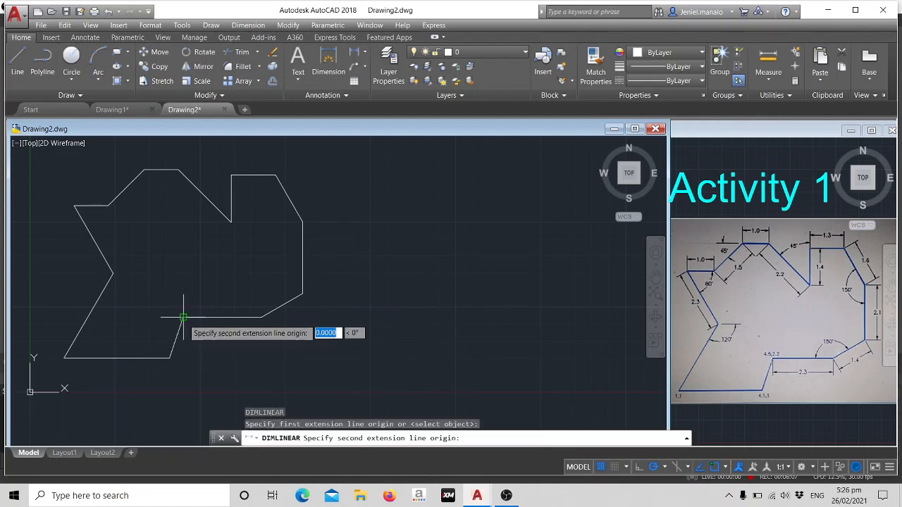
pyautogui.click(262, 317)
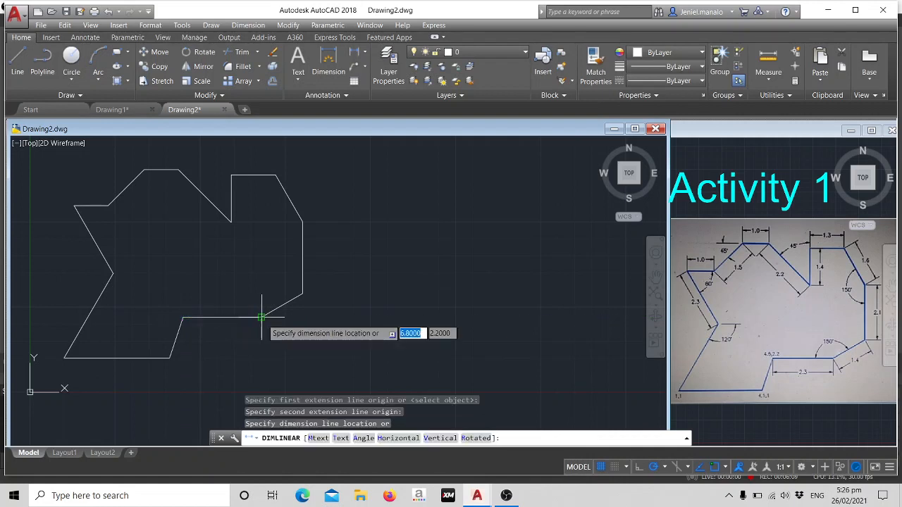
pyautogui.click(241, 329)
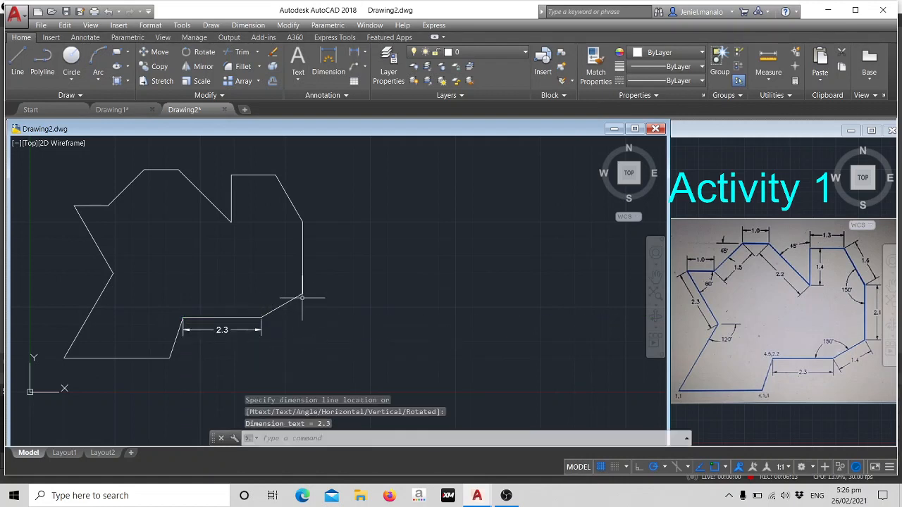
# Add a linear dimension to the outline's right vertical edge, placing it just outside to the right.
pyautogui.write('DIM')
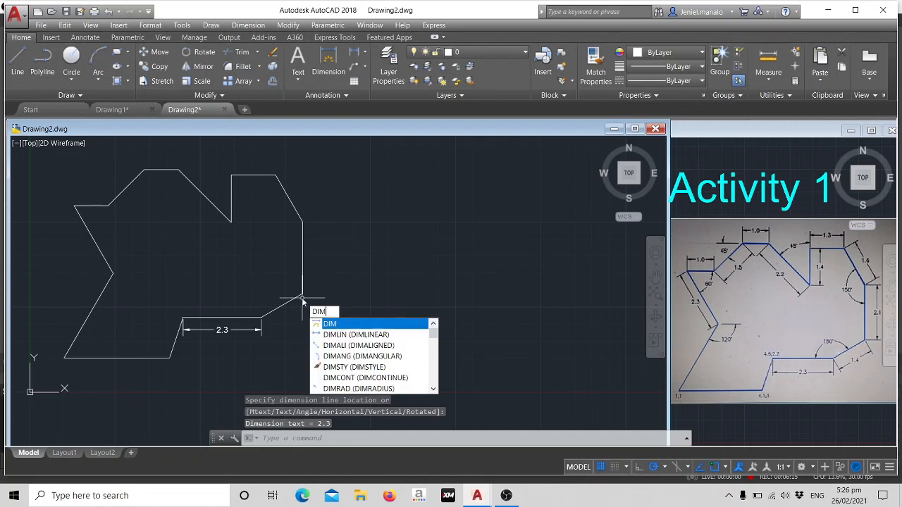
pyautogui.click(356, 334)
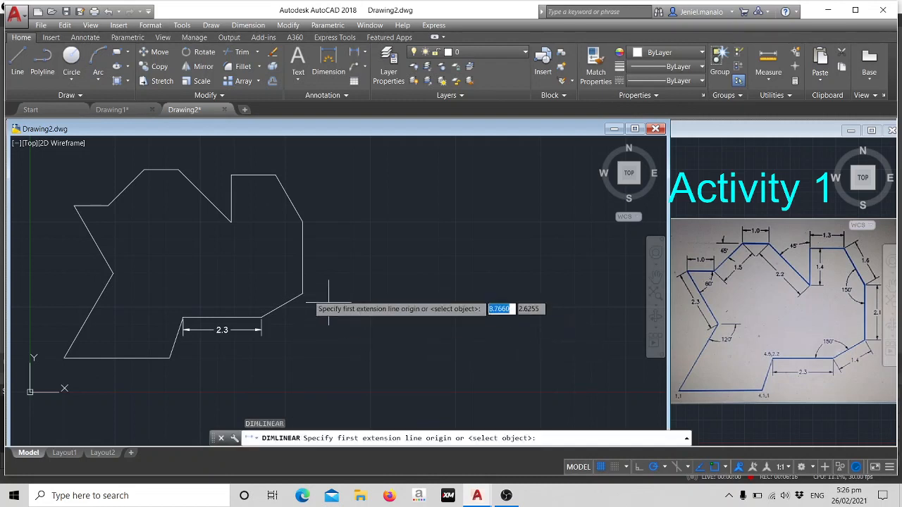
pyautogui.click(302, 221)
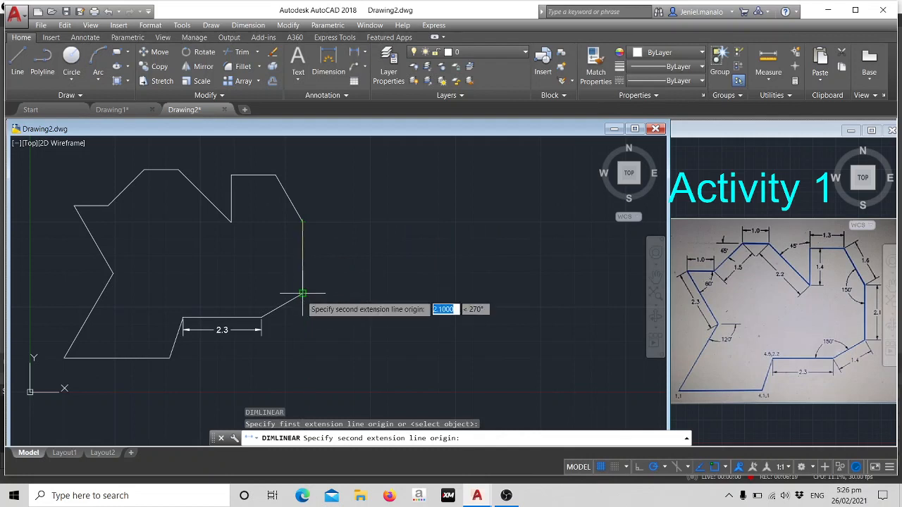
pyautogui.click(302, 292)
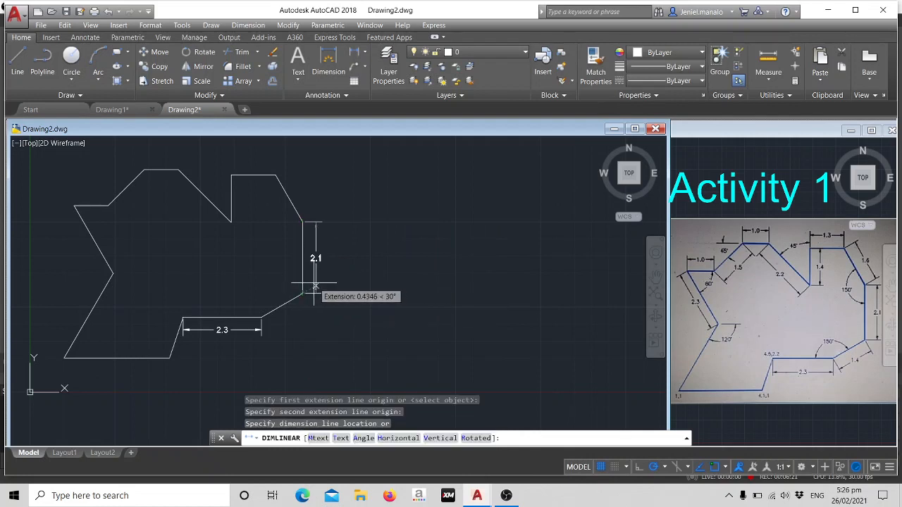
pyautogui.click(315, 286)
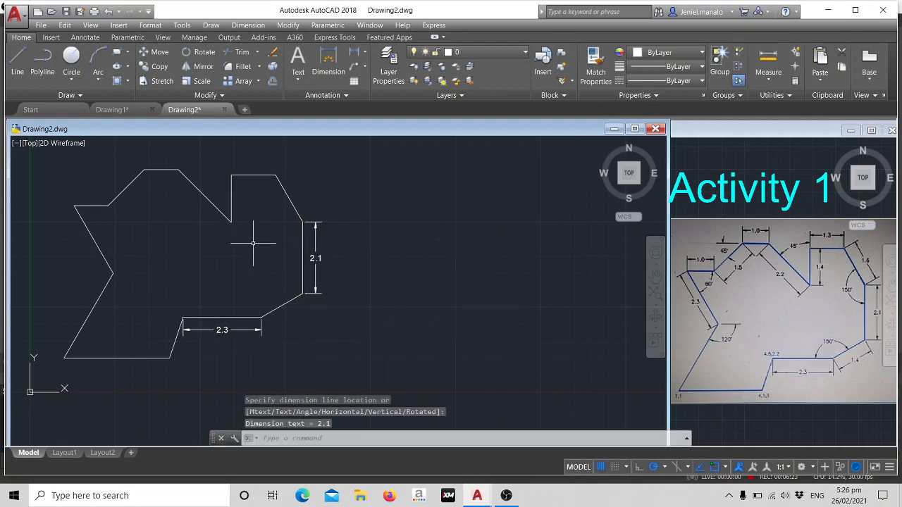
# Add a linear dimension to the upper-right horizontal edge of the outline, placing it just above the edge.
pyautogui.write('DIM')
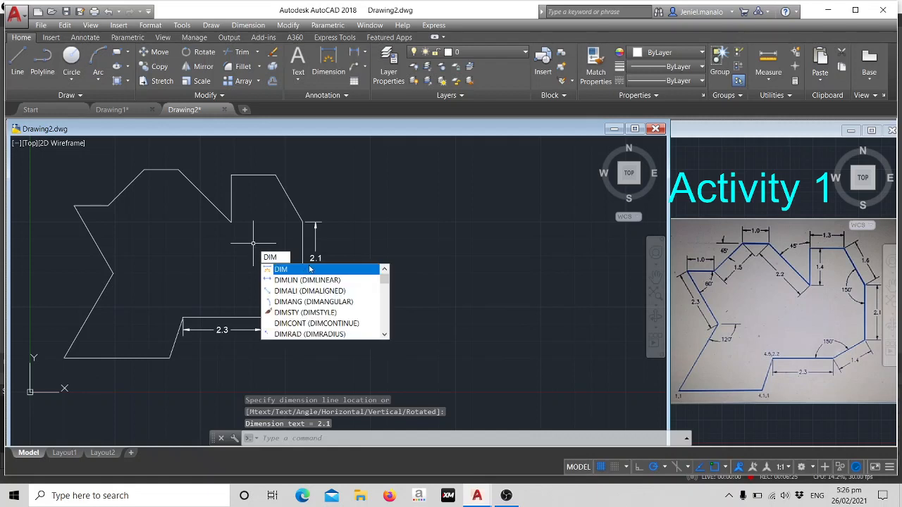
pyautogui.click(307, 279)
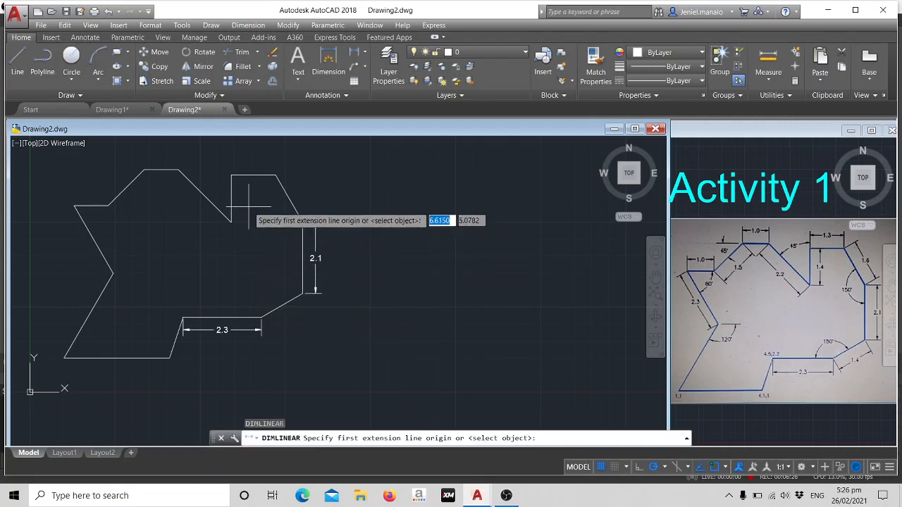
pyautogui.click(231, 173)
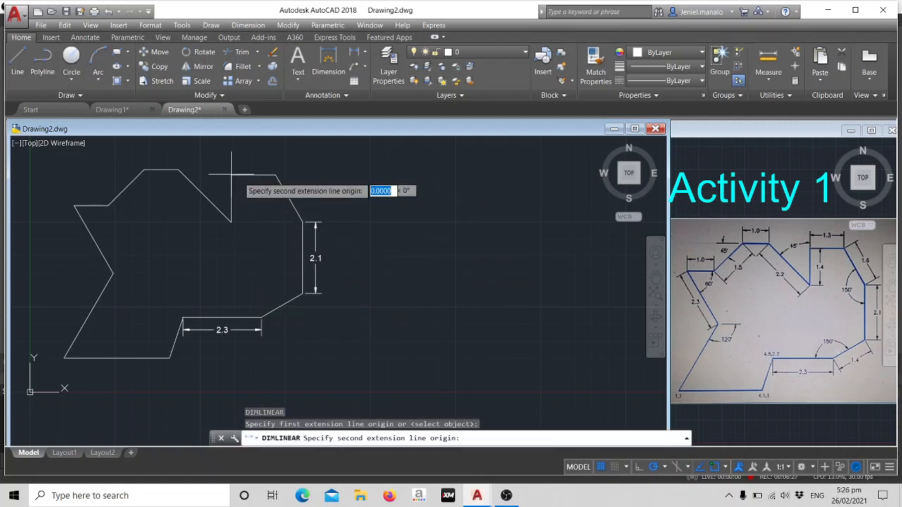
pyautogui.click(275, 174)
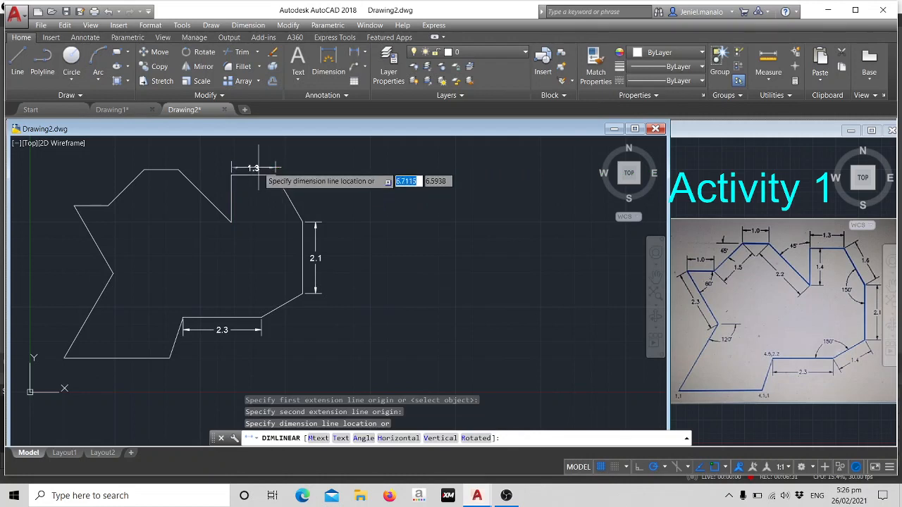
pyautogui.click(258, 166)
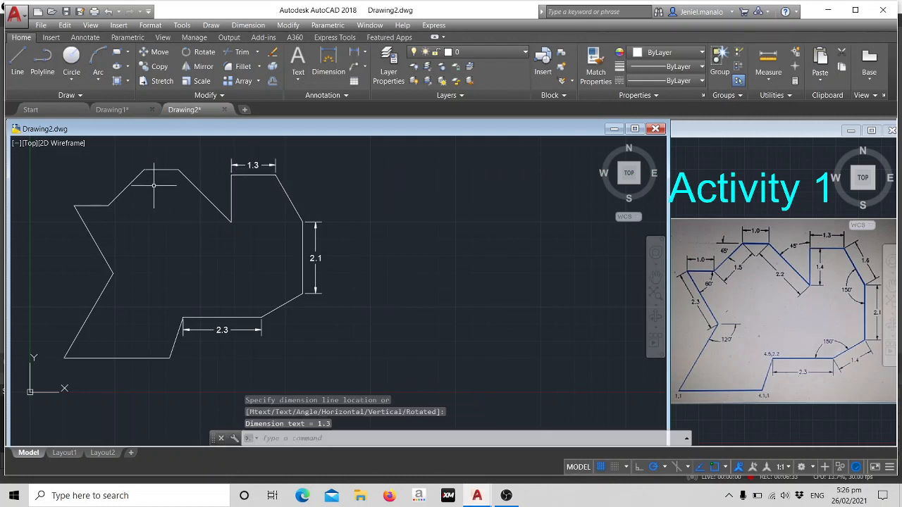
# Add a linear dimension to the short horizontal edge between the two 45° slopes, placing it just above the edge.
pyautogui.write('DIM')
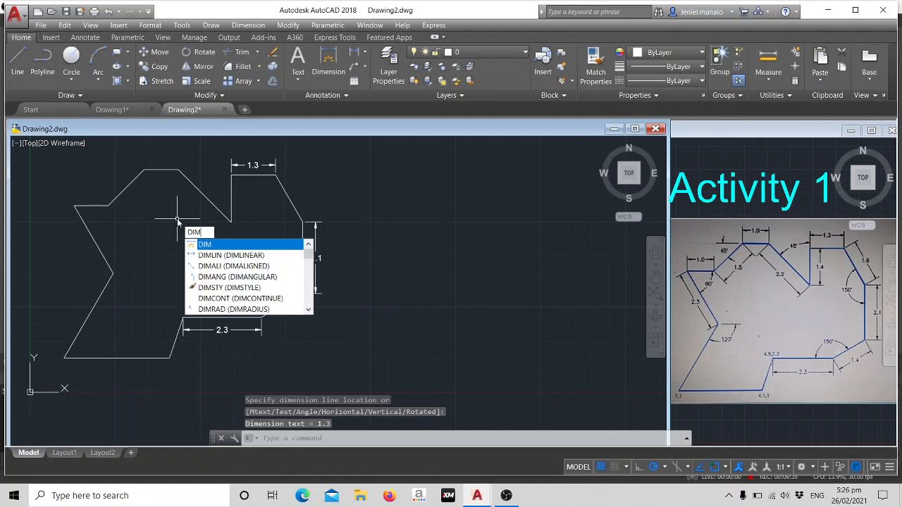
pyautogui.click(237, 255)
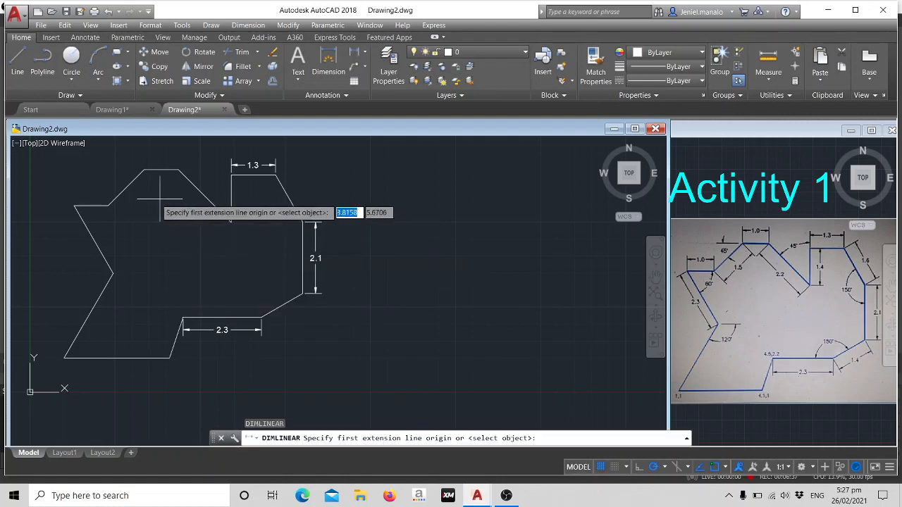
pyautogui.click(144, 169)
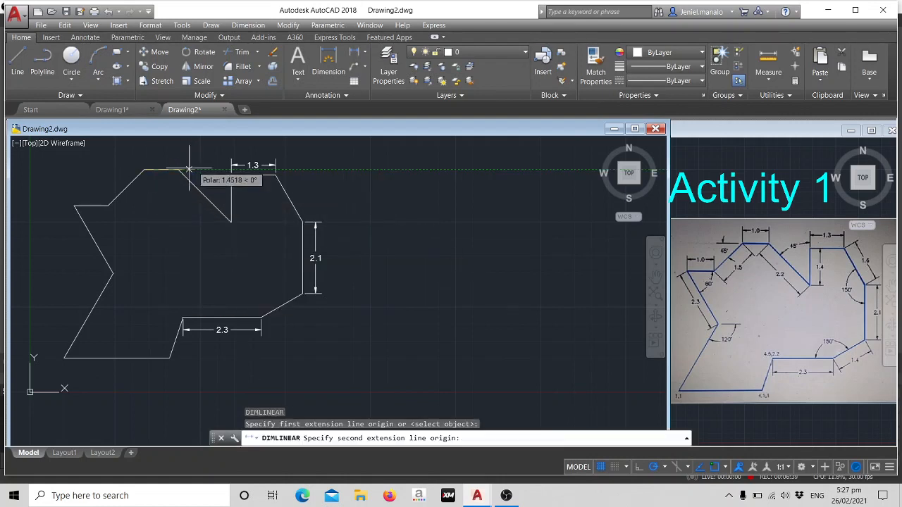
pyautogui.click(178, 169)
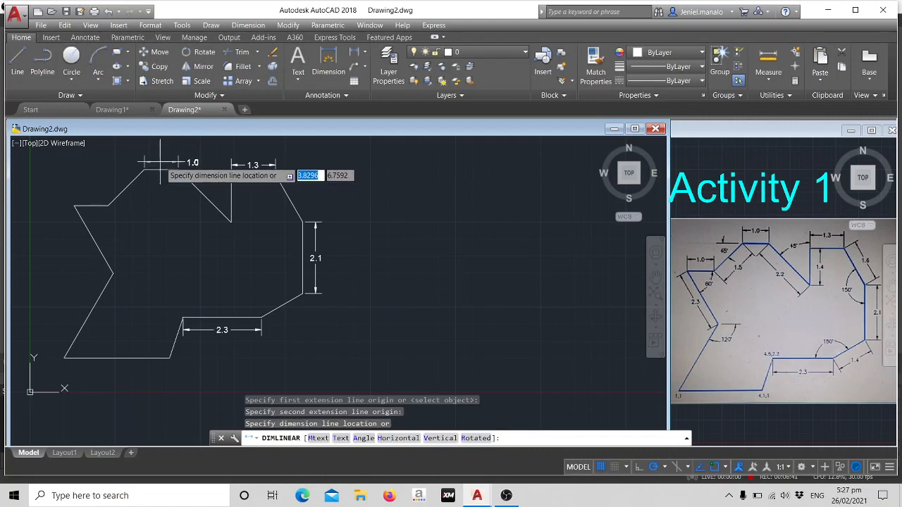
pyautogui.click(160, 160)
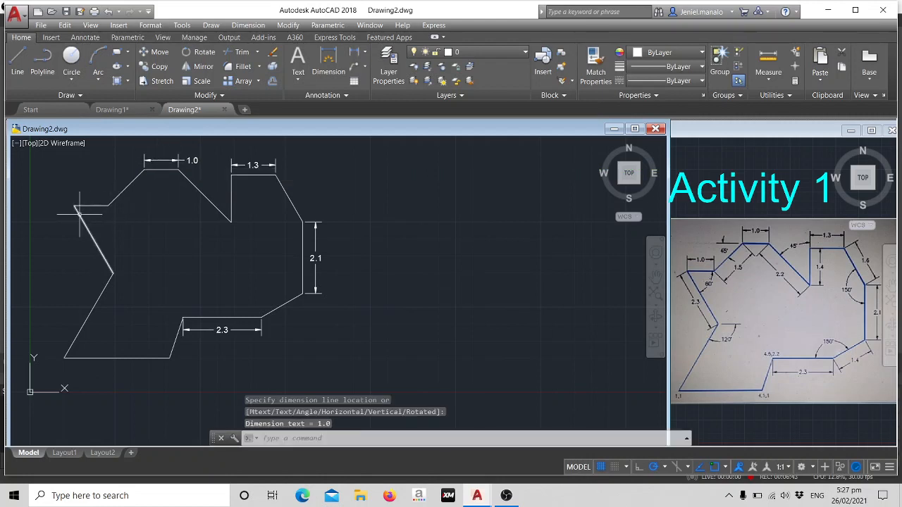
# Add a linear dimension to the outline's upper-left horizontal edge, placing it just above the edge.
pyautogui.write('DIMLIN')
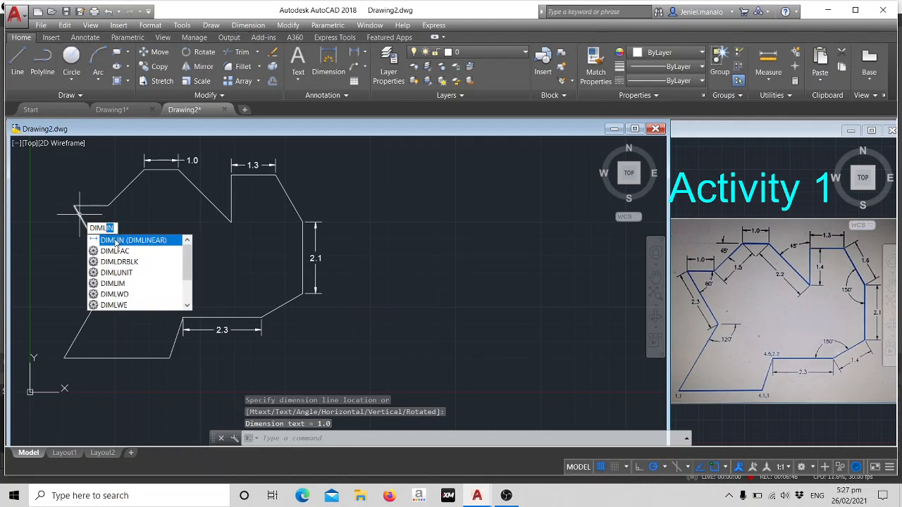
pyautogui.click(115, 241)
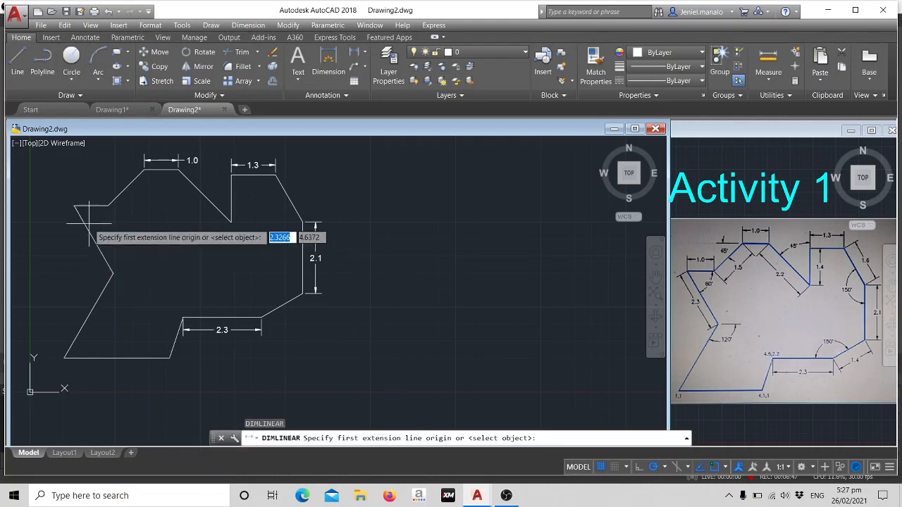
pyautogui.click(74, 206)
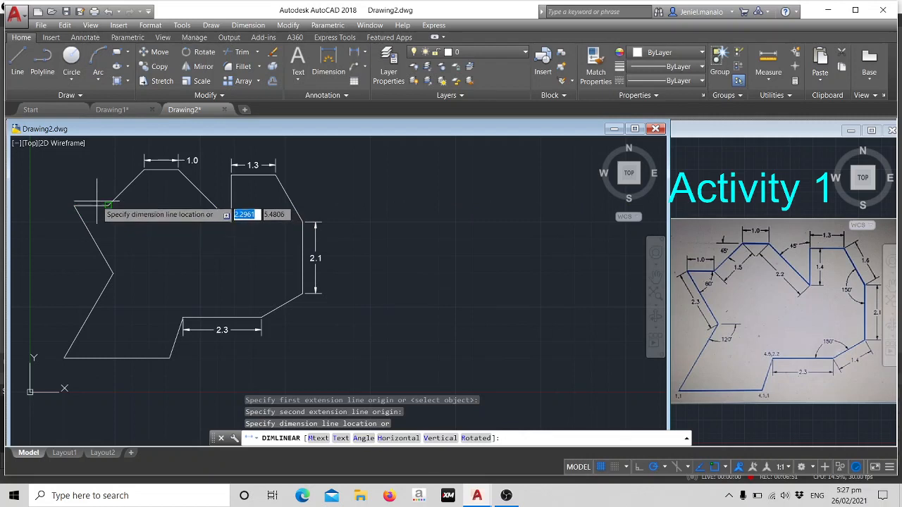
pyautogui.click(123, 194)
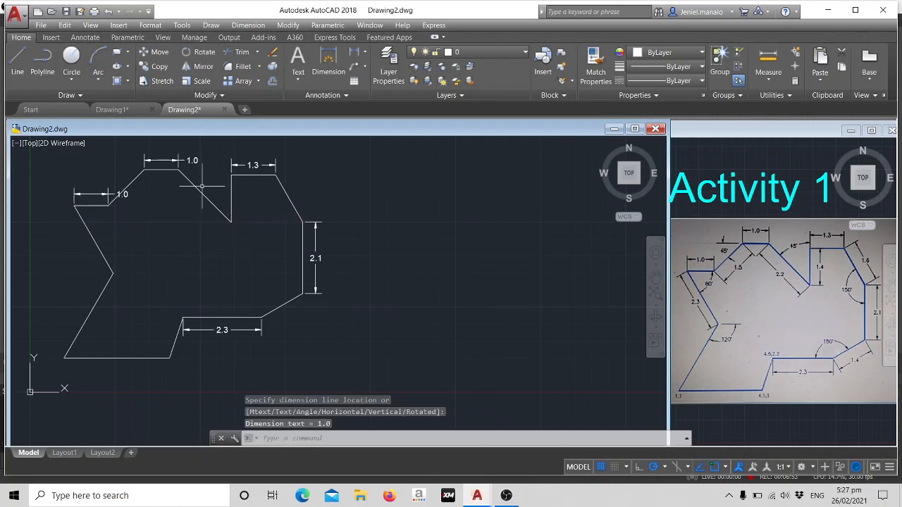
pyautogui.write('dim')
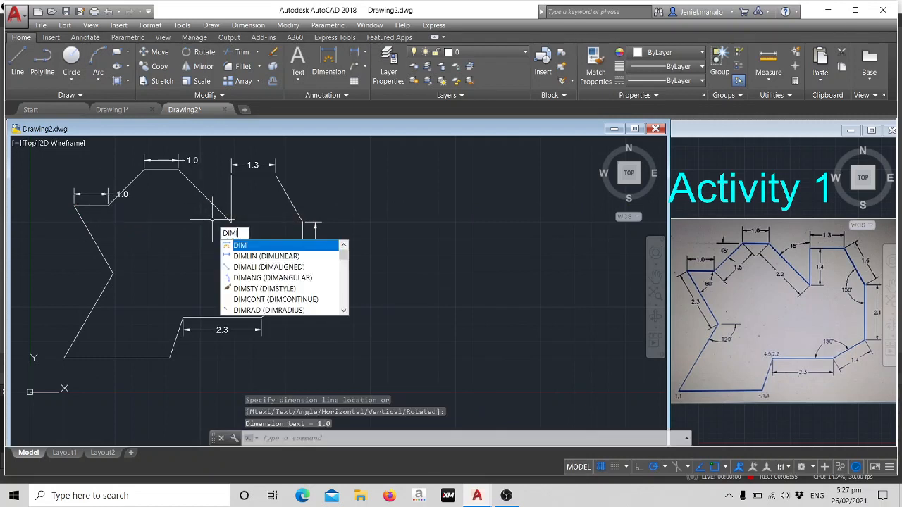
pyautogui.write('l')
pyautogui.click(251, 246)
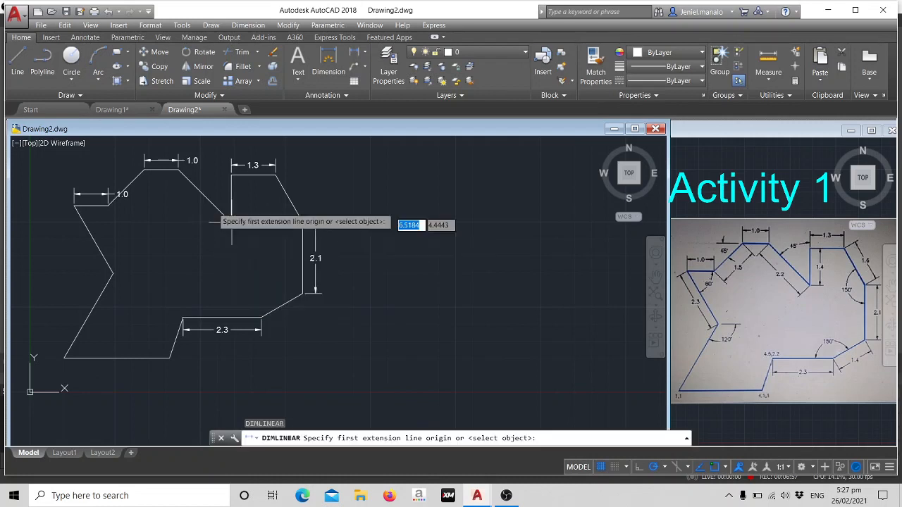
pyautogui.click(178, 169)
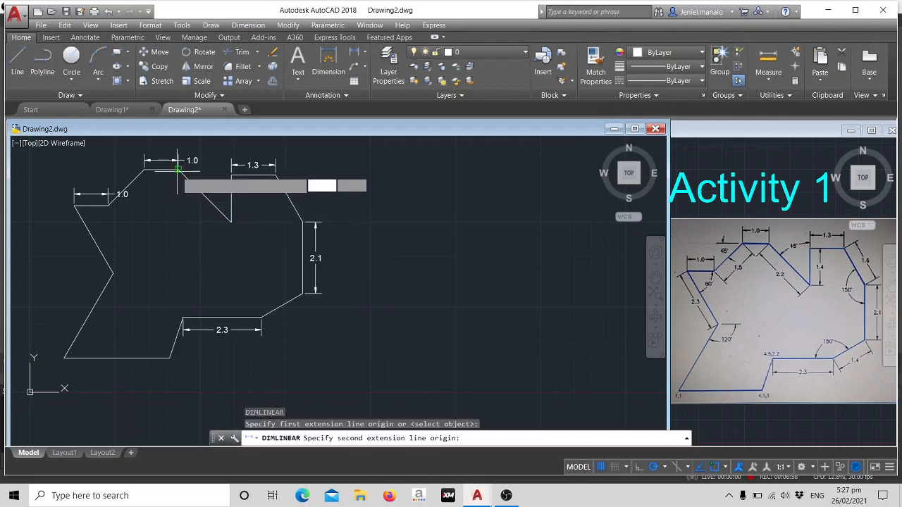
pyautogui.click(231, 221)
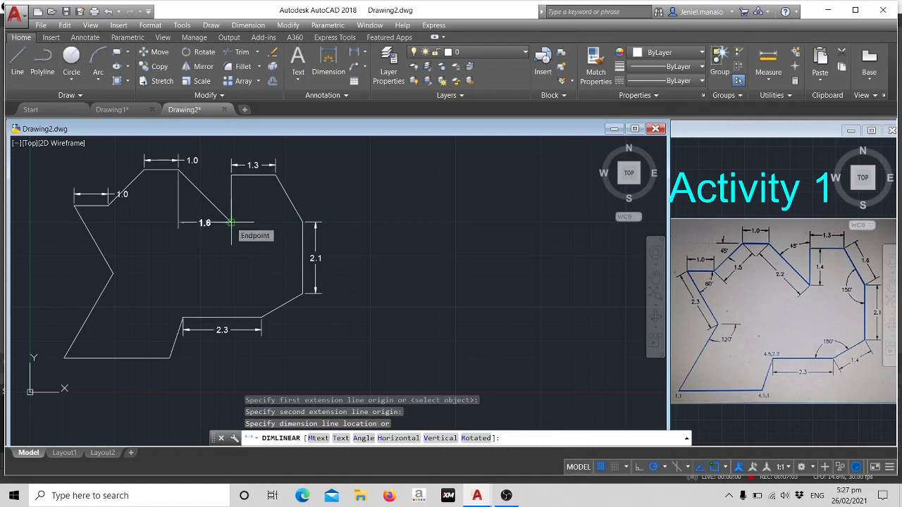
pyautogui.press('Escape')
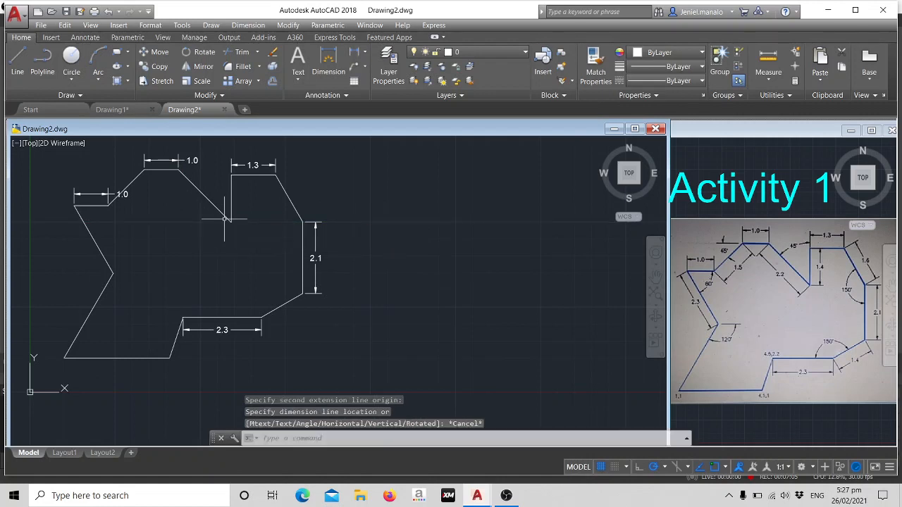
# Add a linear dimension to the inner vertical edge of the upper notch, placing it just to the right of the edge.
pyautogui.write('diml')
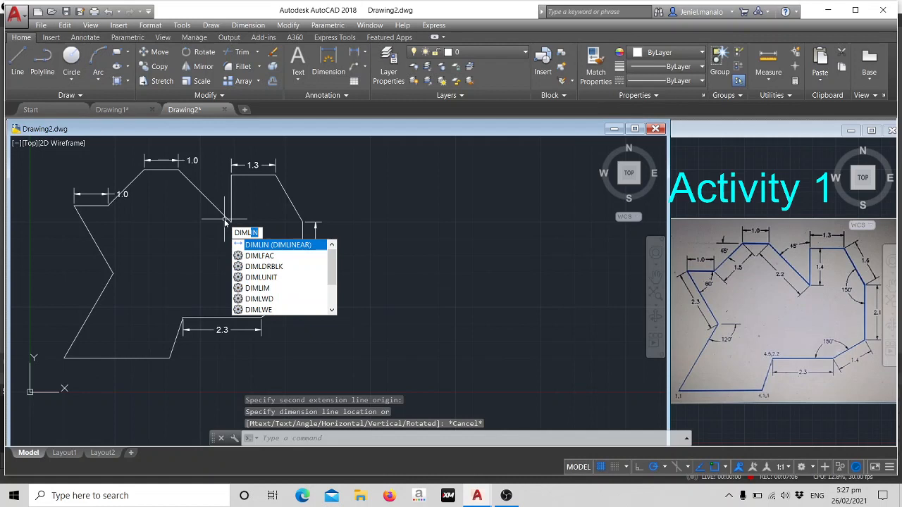
pyautogui.click(254, 244)
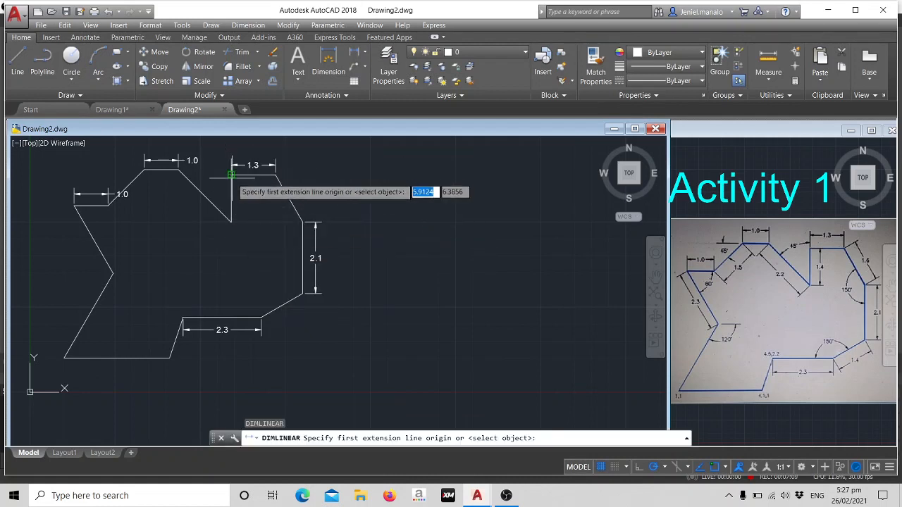
pyautogui.click(231, 174)
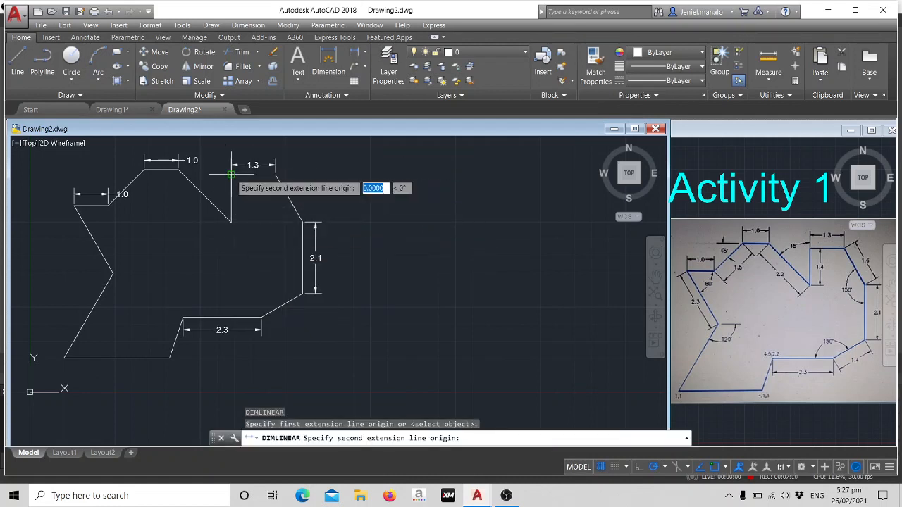
pyautogui.click(231, 222)
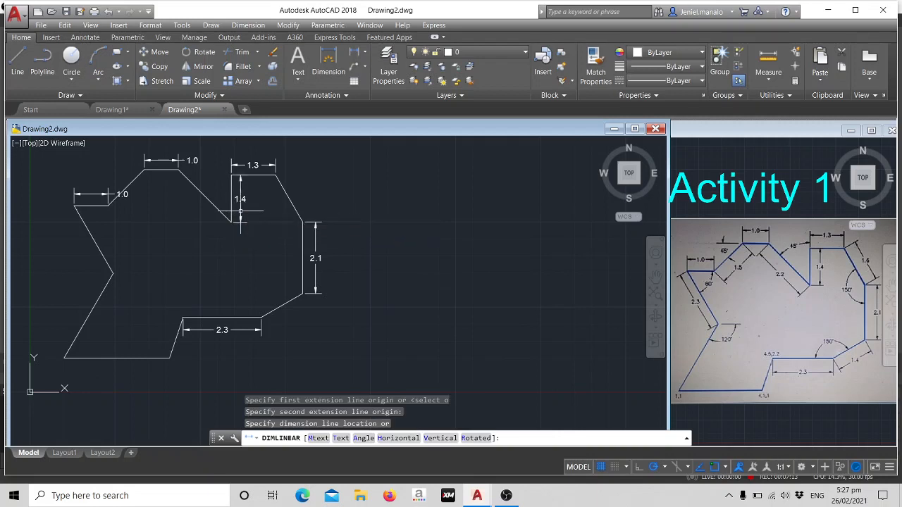
pyautogui.click(241, 210)
pyautogui.write('dim')
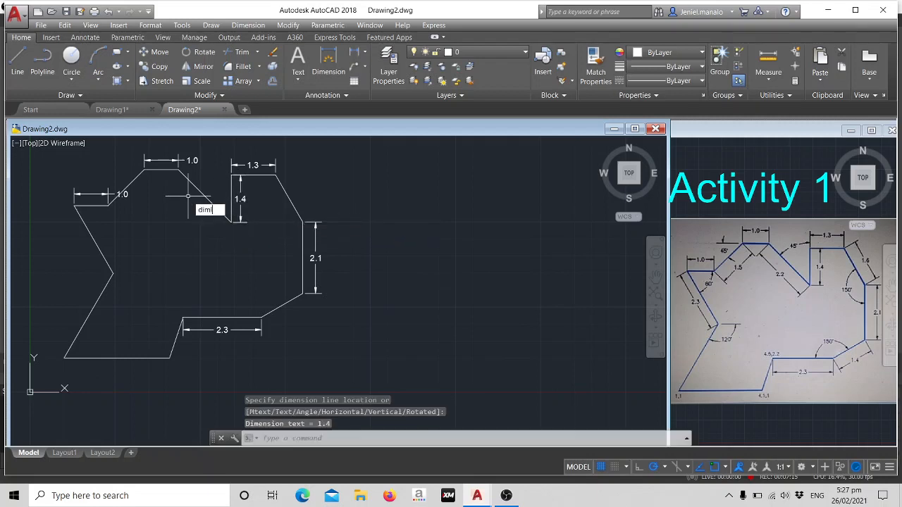
pyautogui.write('l')
pyautogui.click(233, 222)
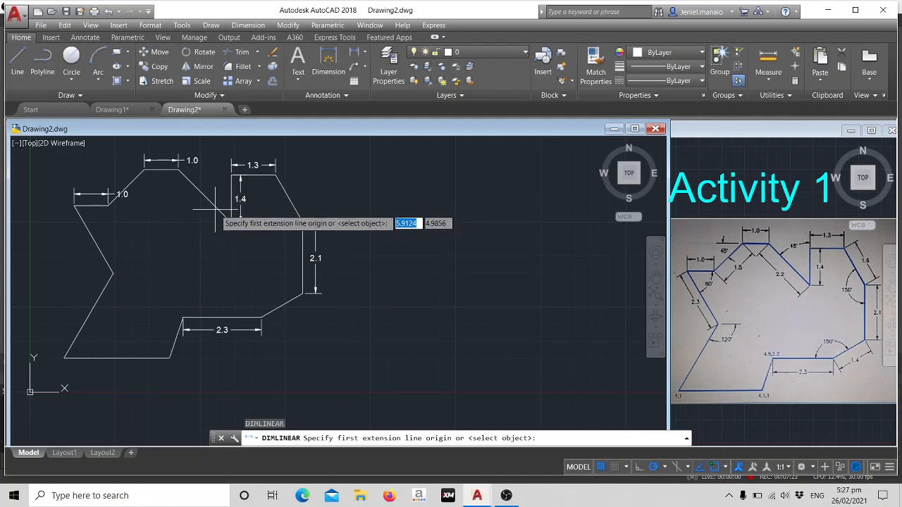
pyautogui.press('Escape')
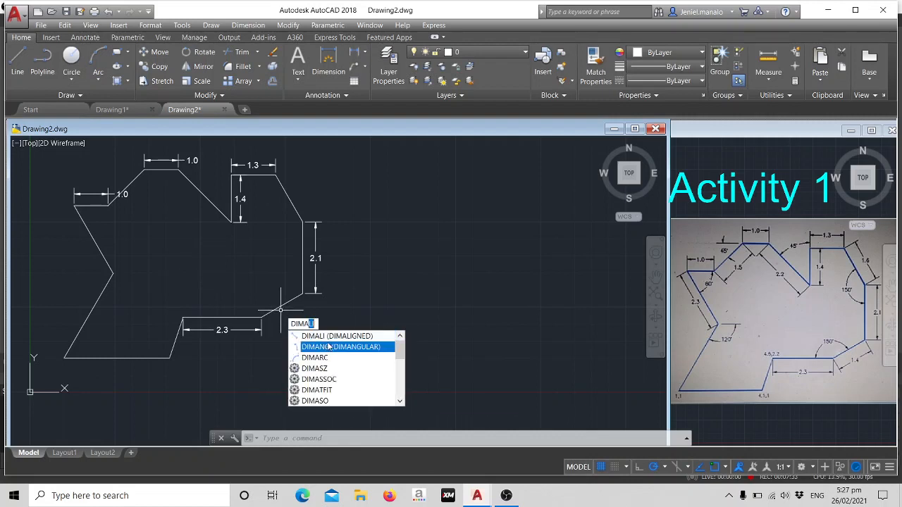
# Add an aligned dimension to the outline's lower-right slanted edge, placing it just outside below the edge.
pyautogui.press('Return')
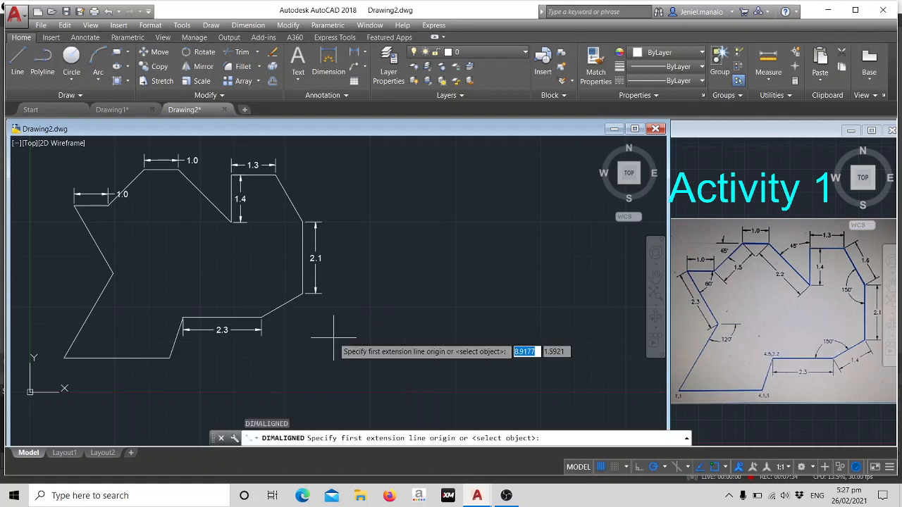
pyautogui.click(261, 318)
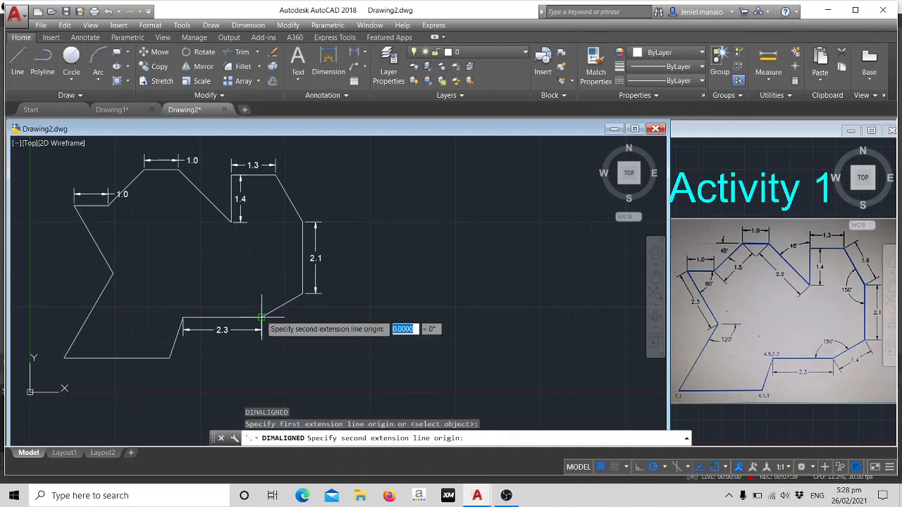
pyautogui.click(303, 293)
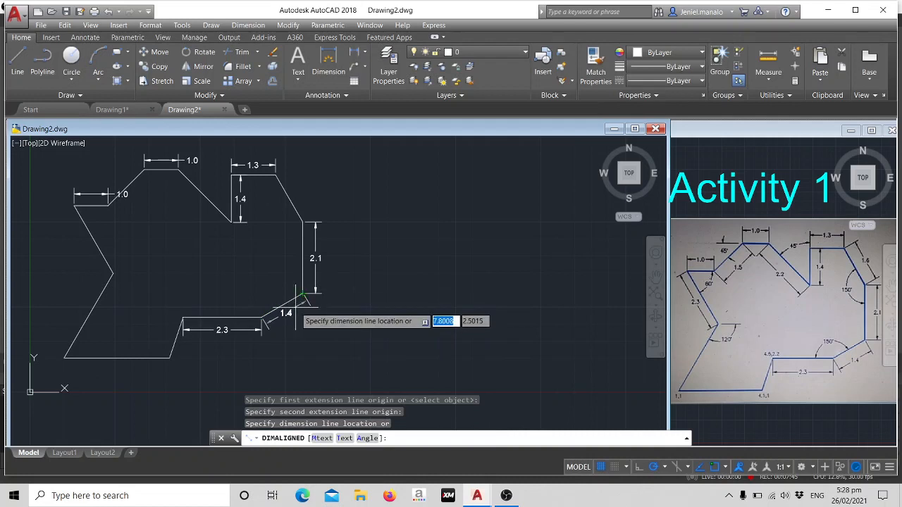
pyautogui.click(297, 303)
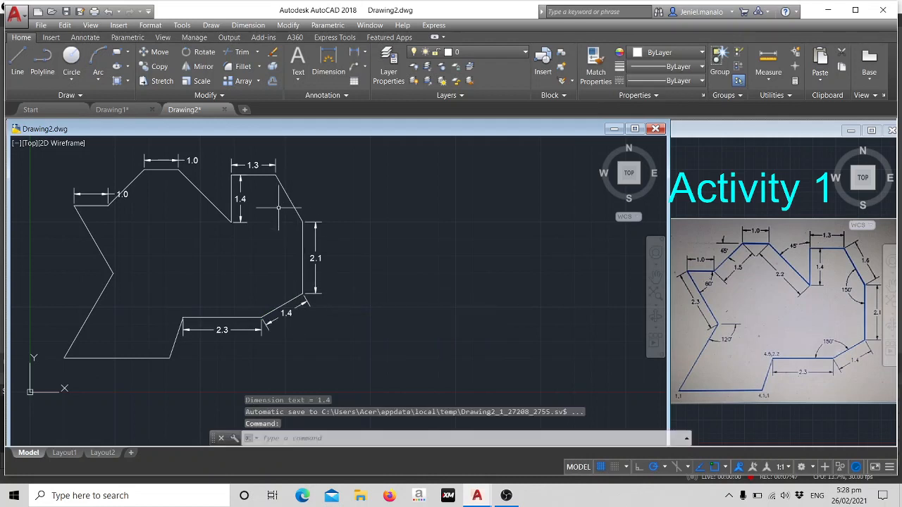
# Add an aligned dimension to the outline's upper-right slanted edge, placing it just outside to the right.
pyautogui.write('dima')
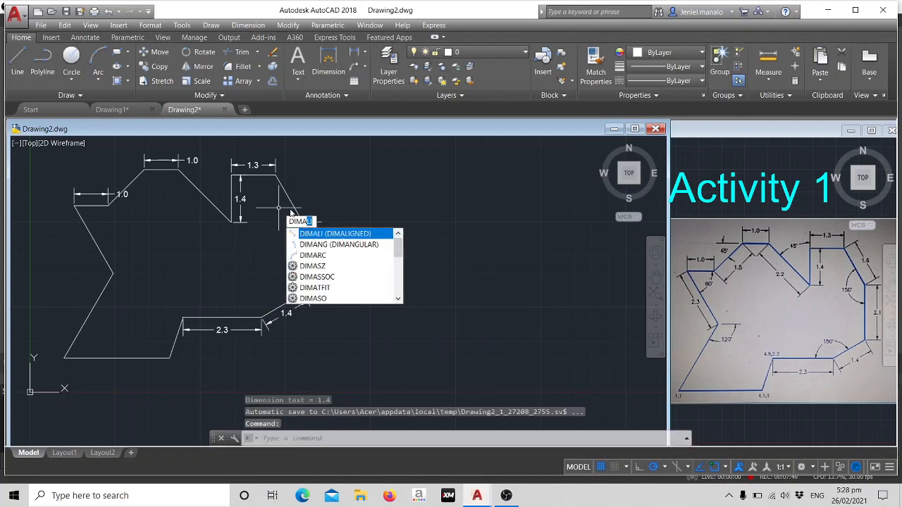
pyautogui.click(331, 233)
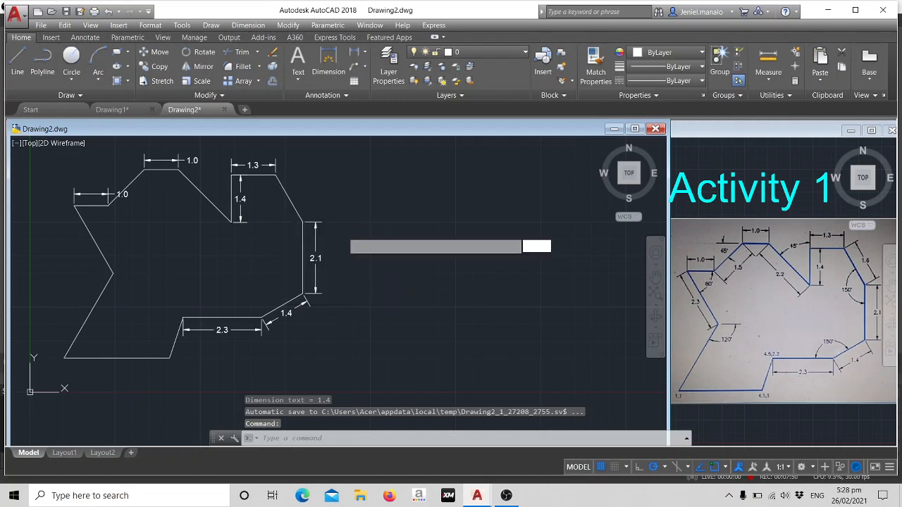
pyautogui.click(275, 175)
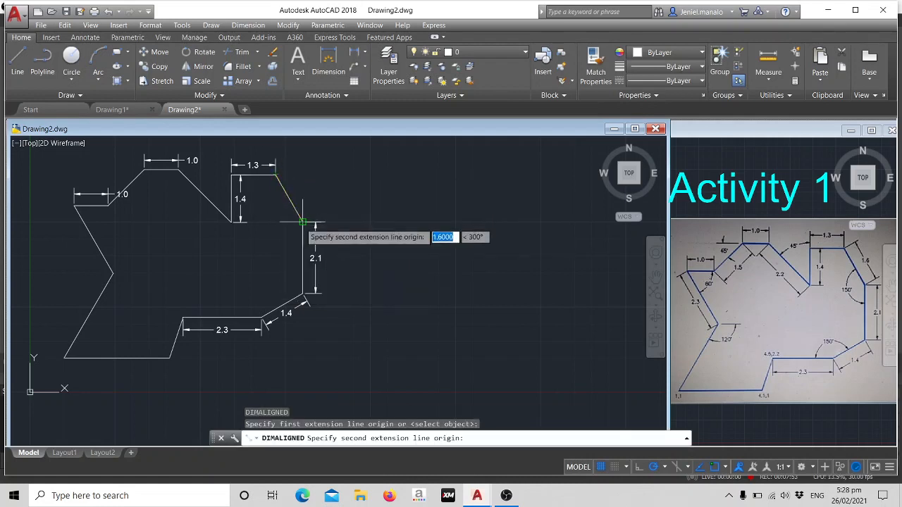
pyautogui.click(302, 222)
pyautogui.click(304, 203)
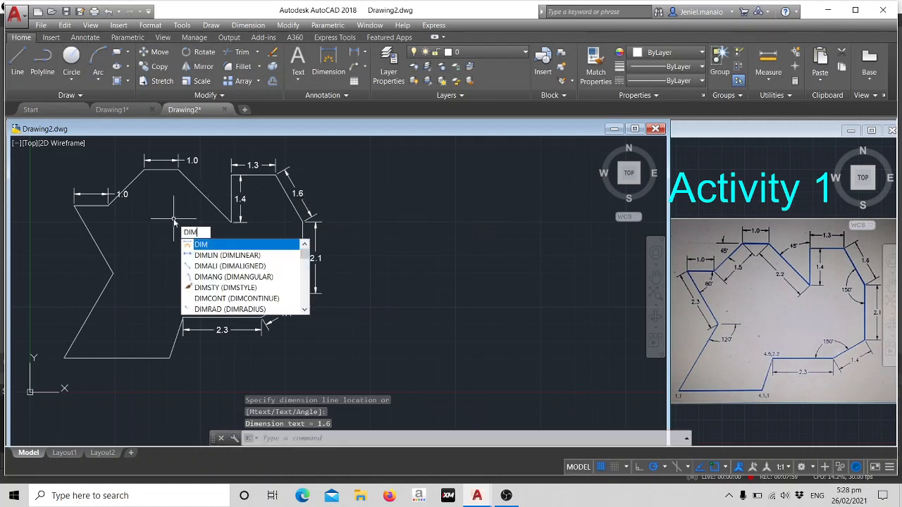
pyautogui.write('l')
pyautogui.press('Return')
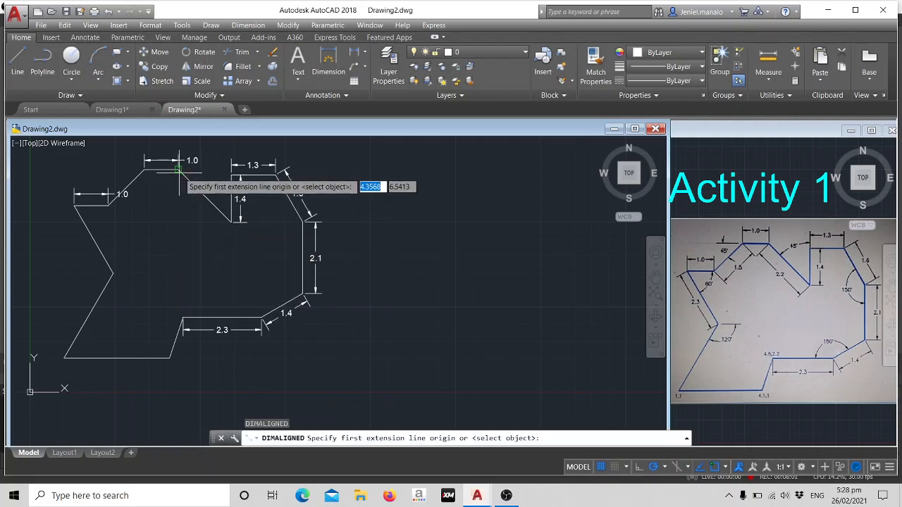
pyautogui.click(178, 169)
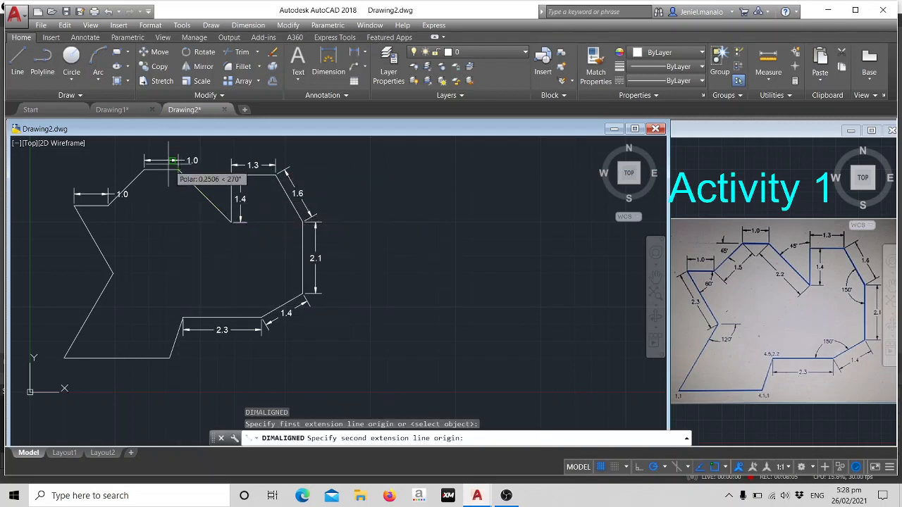
pyautogui.press('Escape')
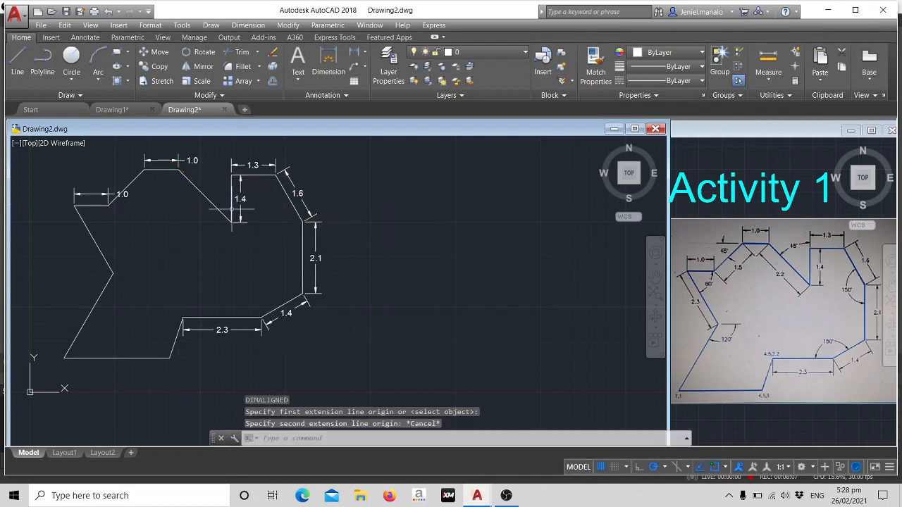
# Add an aligned dimension to the long 45° slope running down into the notch, placing it just inside the outline.
pyautogui.write('dima')
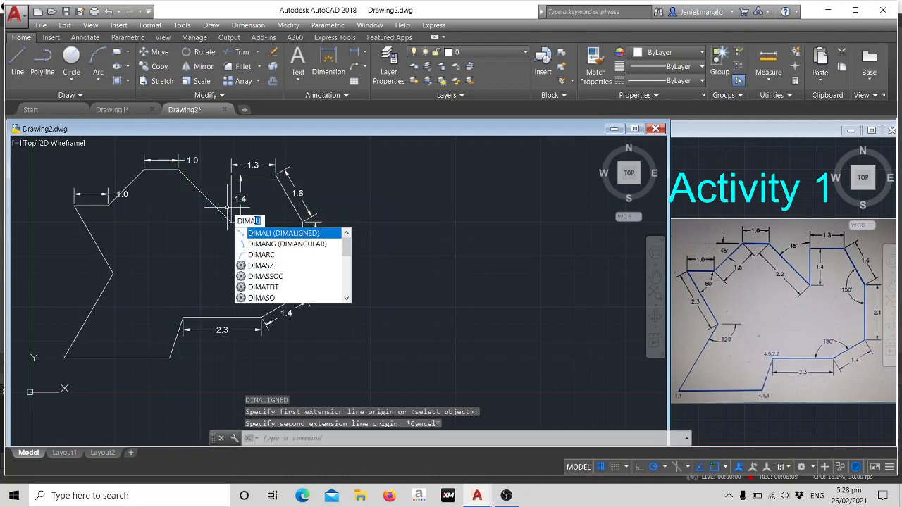
pyautogui.press('Return')
pyautogui.click(178, 170)
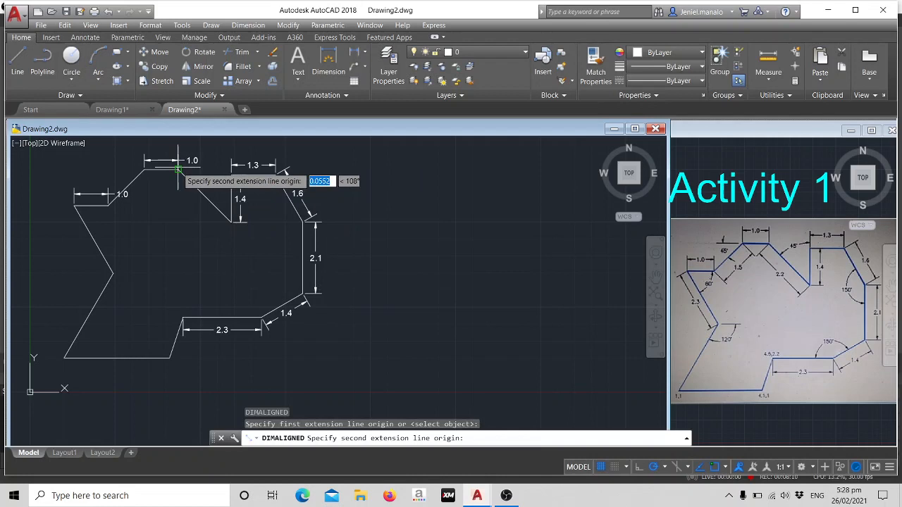
pyautogui.click(232, 221)
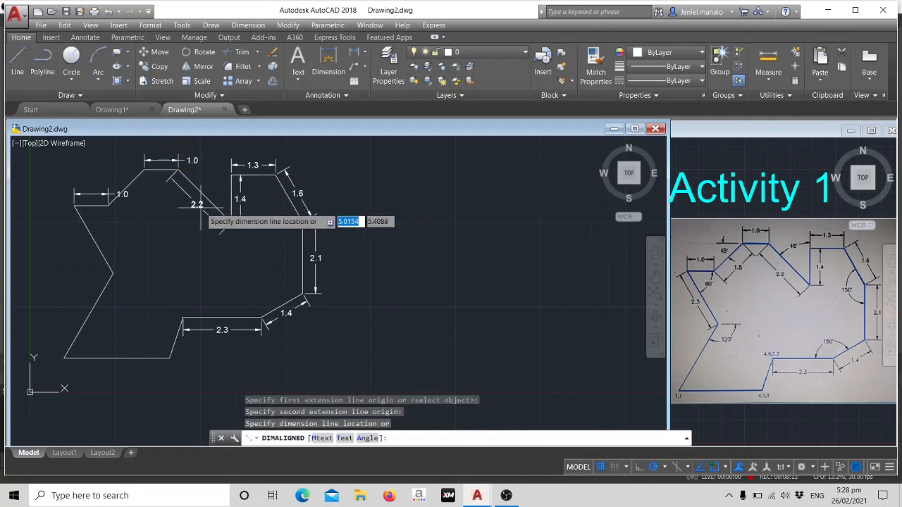
pyautogui.click(200, 207)
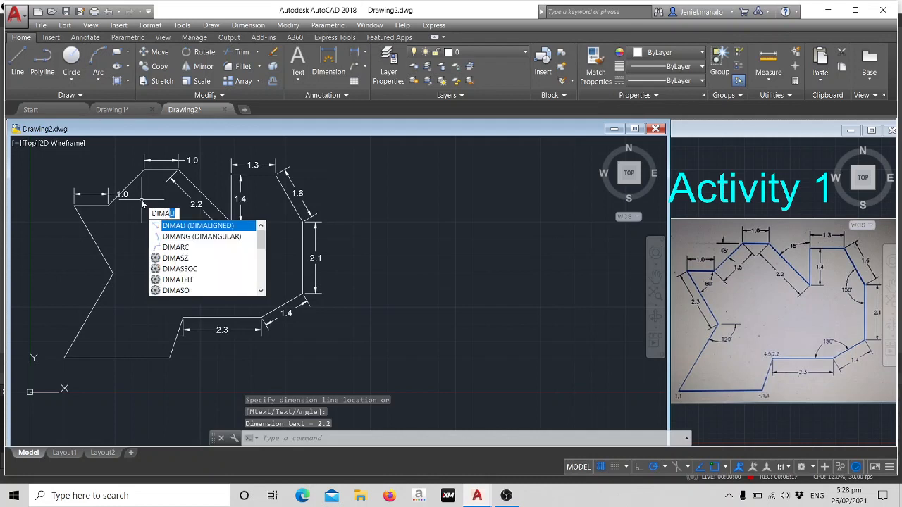
# Add an aligned dimension to the shorter 45° slope at the upper left, placing it just inside the outline.
pyautogui.press('Return')
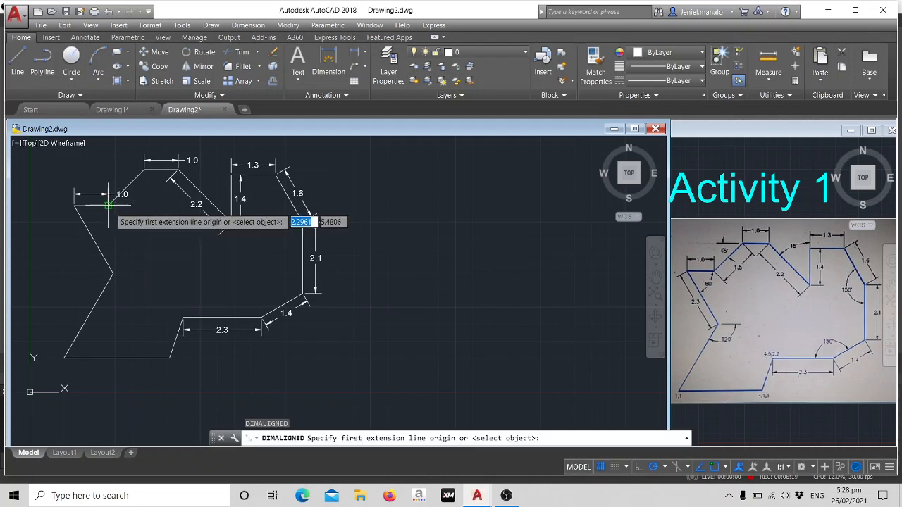
pyautogui.click(108, 205)
pyautogui.click(144, 170)
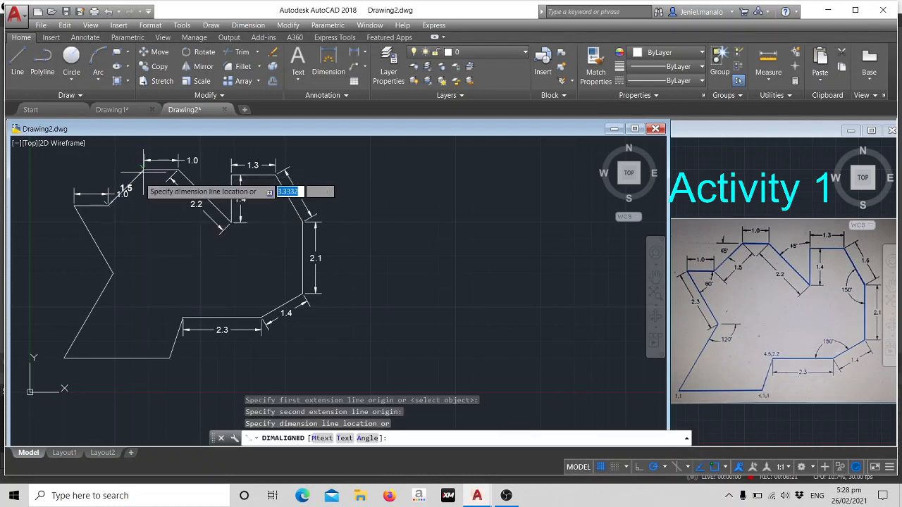
pyautogui.click(147, 189)
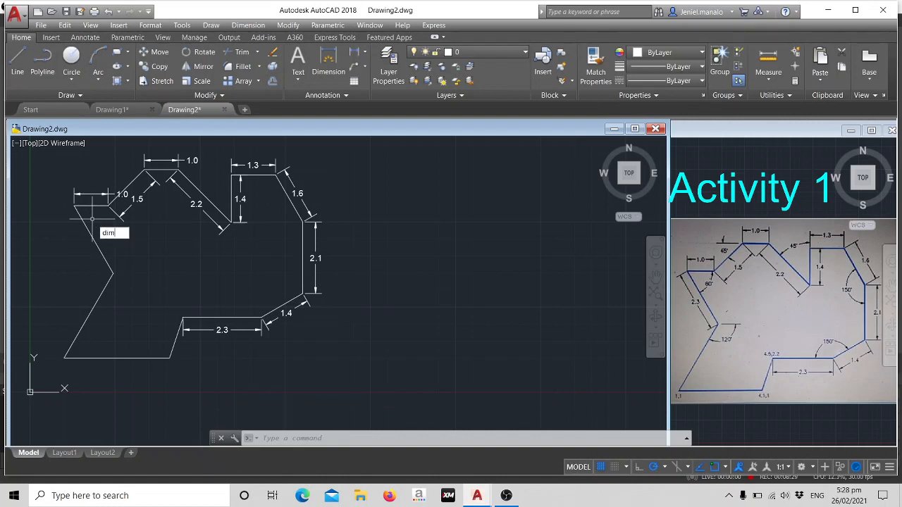
# Add an aligned dimension to the outline's upper-left slanted edge running down to the left inward corner, placing it just outside to the left.
pyautogui.write('a')
pyautogui.click(164, 243)
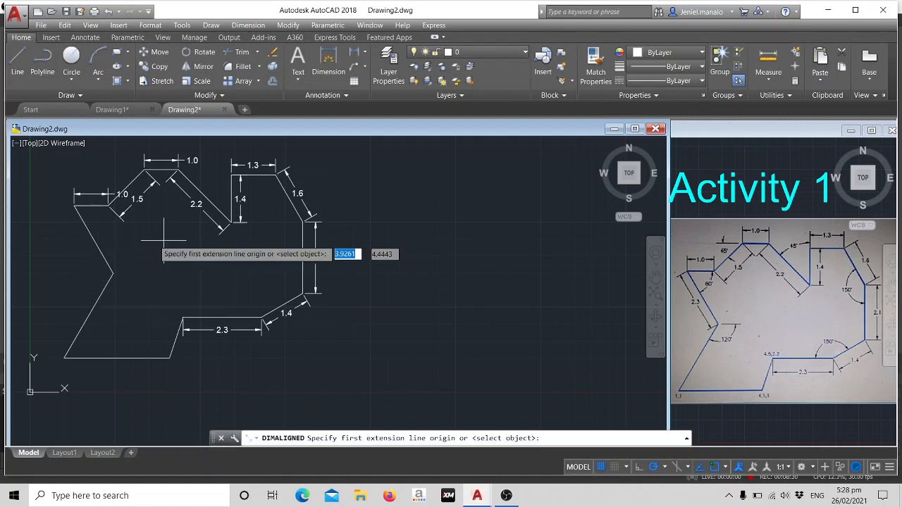
pyautogui.click(74, 206)
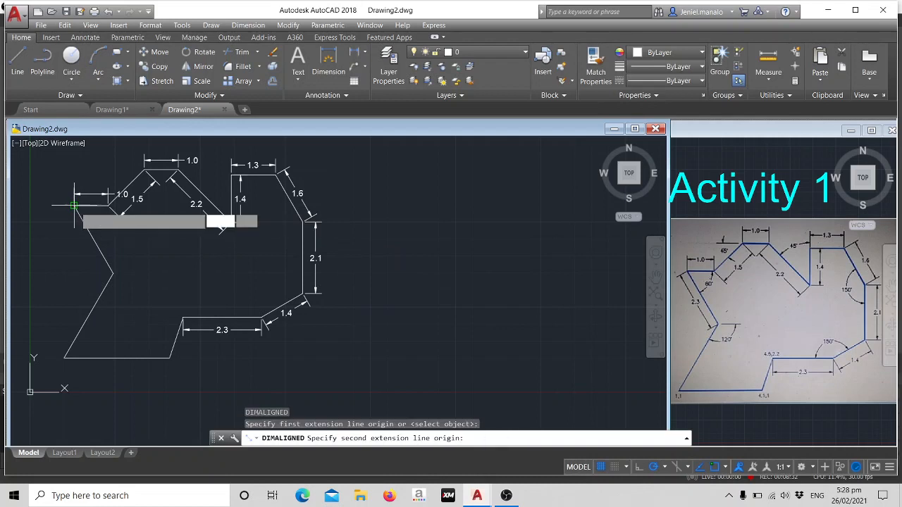
pyautogui.click(112, 272)
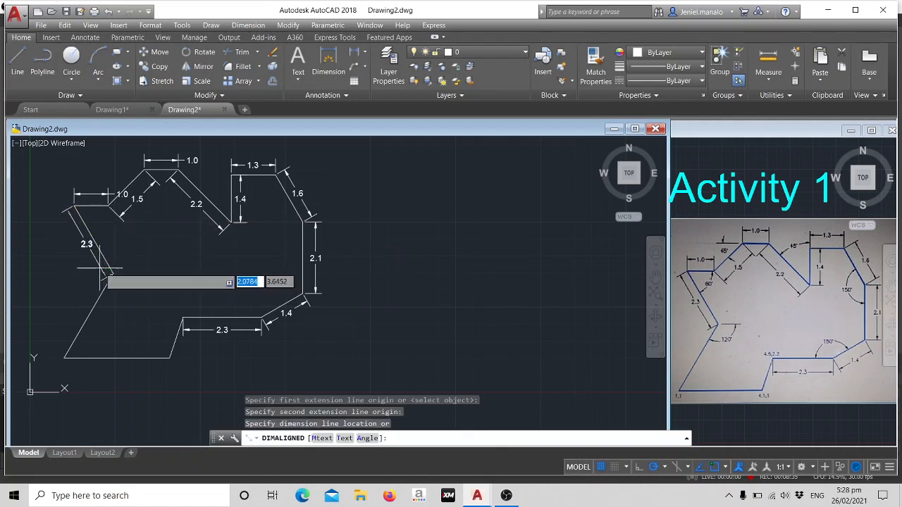
pyautogui.click(92, 268)
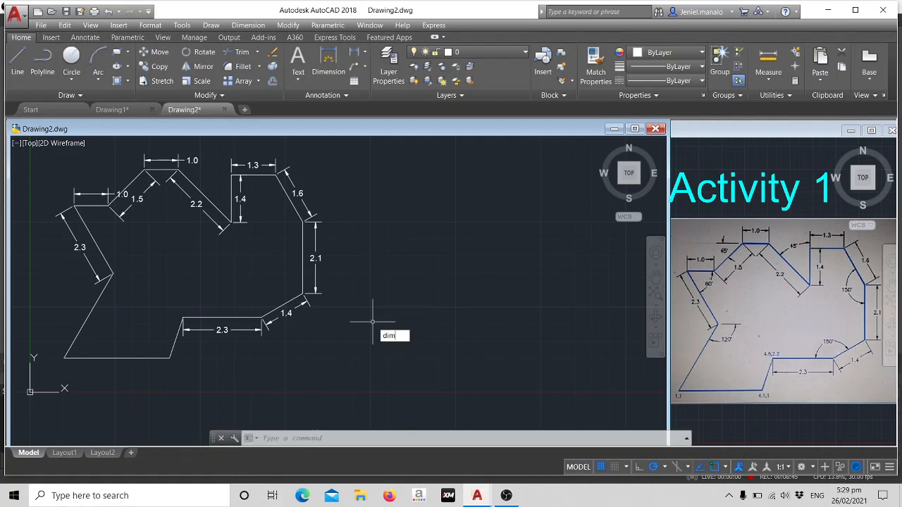
# Add an angular dimension between the lower-right slanted edge and the adjoining 2.3 horizontal edge, placing its arc inside the outline.
pyautogui.press('Down')
pyautogui.press('Down')
pyautogui.press('Down')
pyautogui.press('Return')
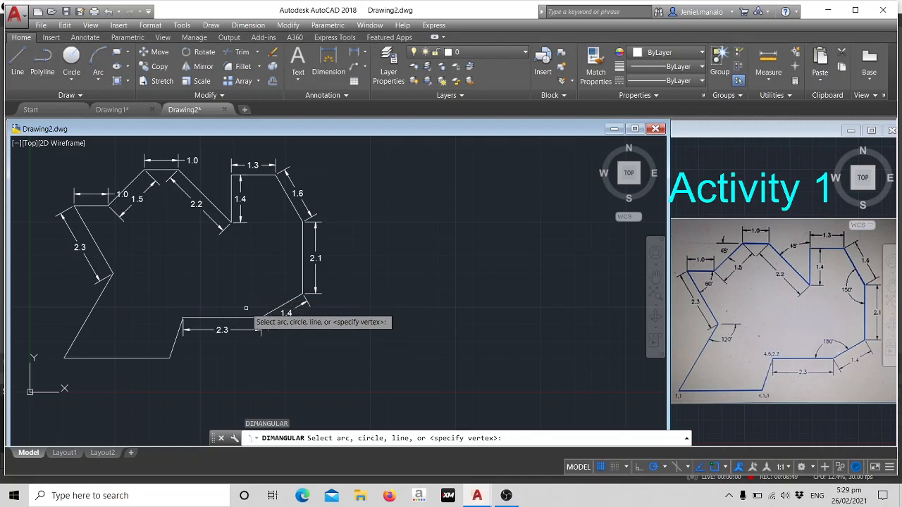
pyautogui.click(277, 311)
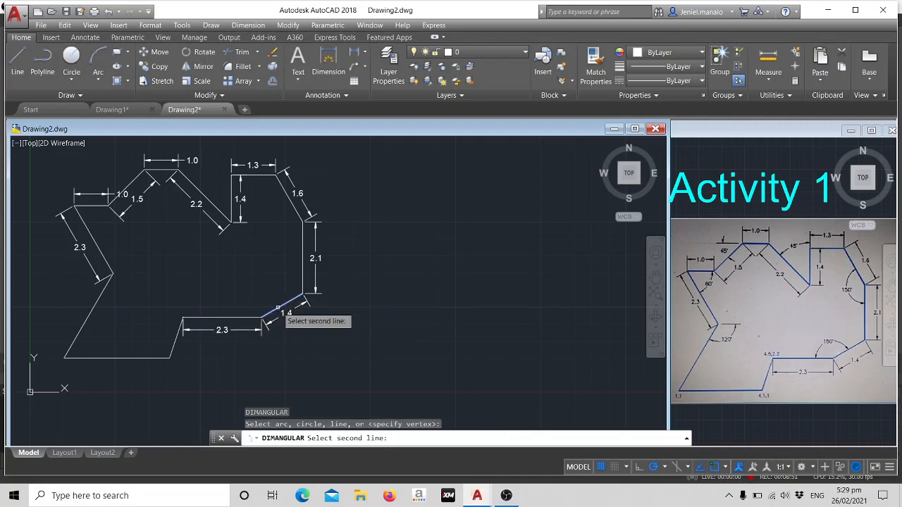
pyautogui.click(260, 318)
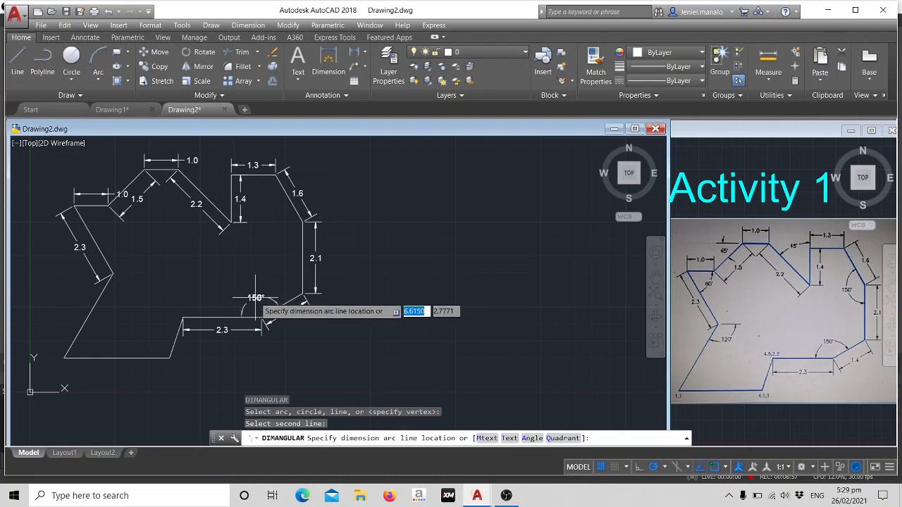
pyautogui.click(255, 298)
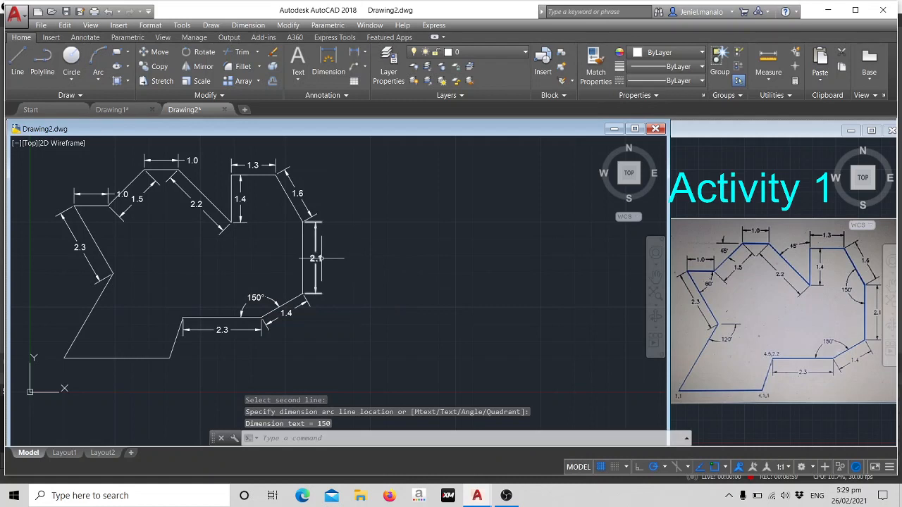
# Add an angular dimension between the upper-right slanted edge and the right vertical edge, placing its arc inside the outline.
pyautogui.write('dima')
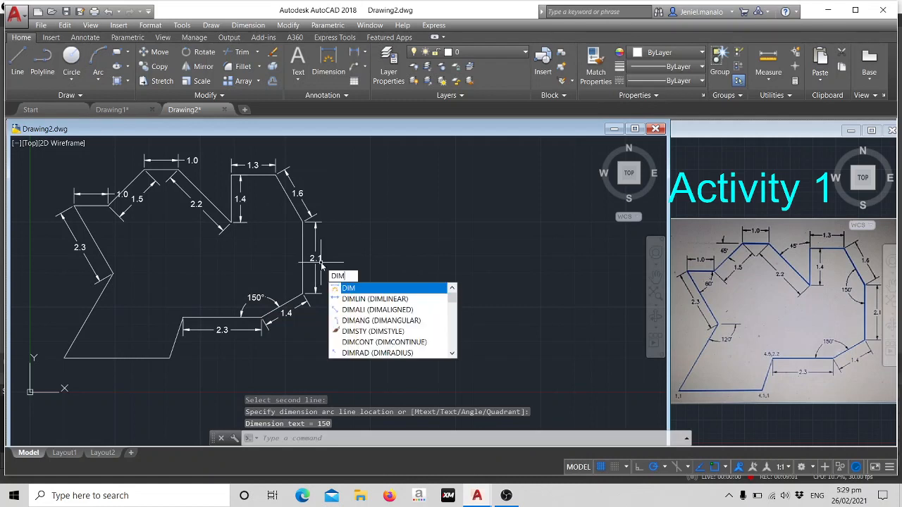
pyautogui.click(387, 299)
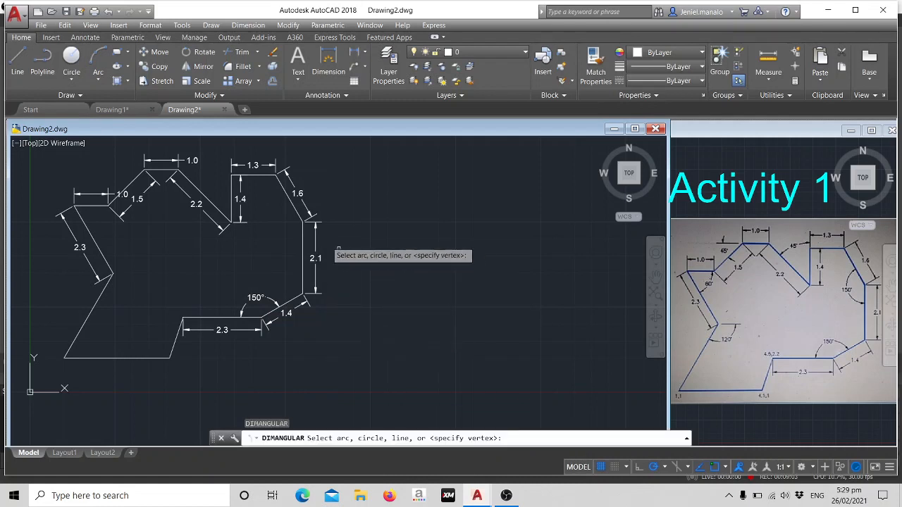
pyautogui.click(286, 194)
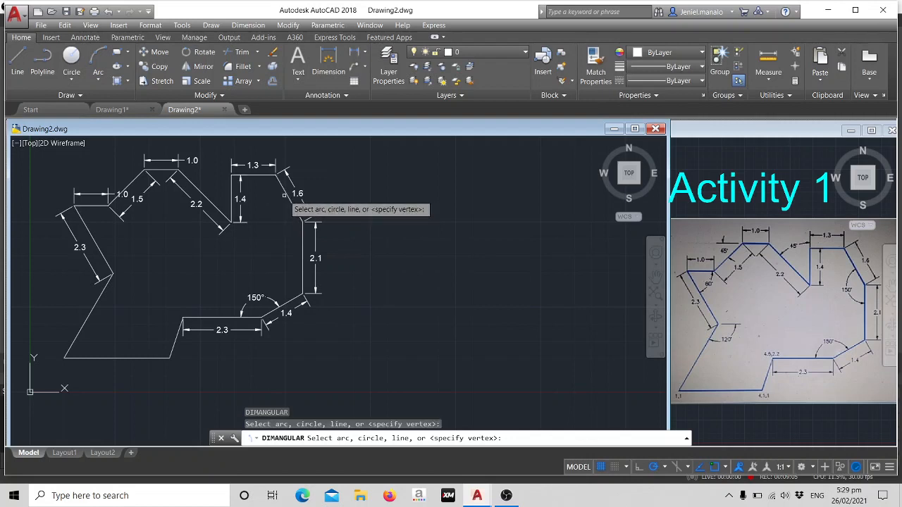
pyautogui.click(304, 251)
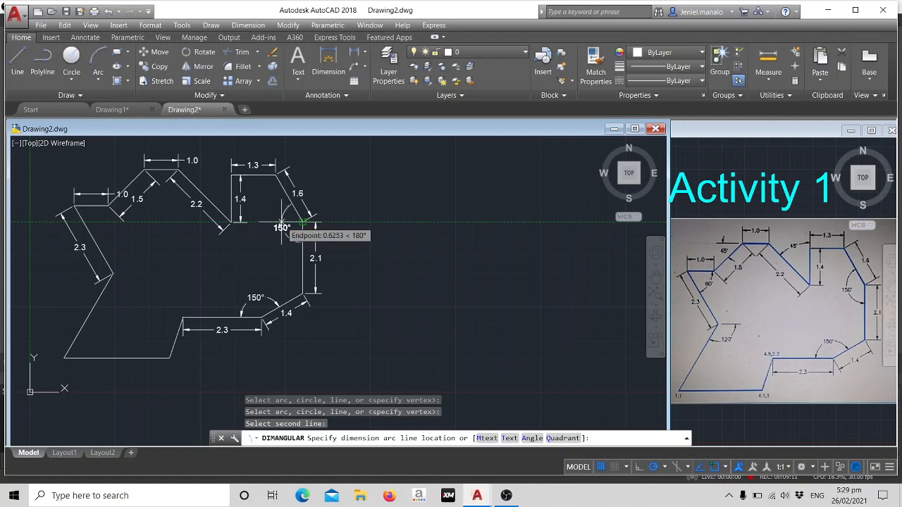
pyautogui.click(281, 222)
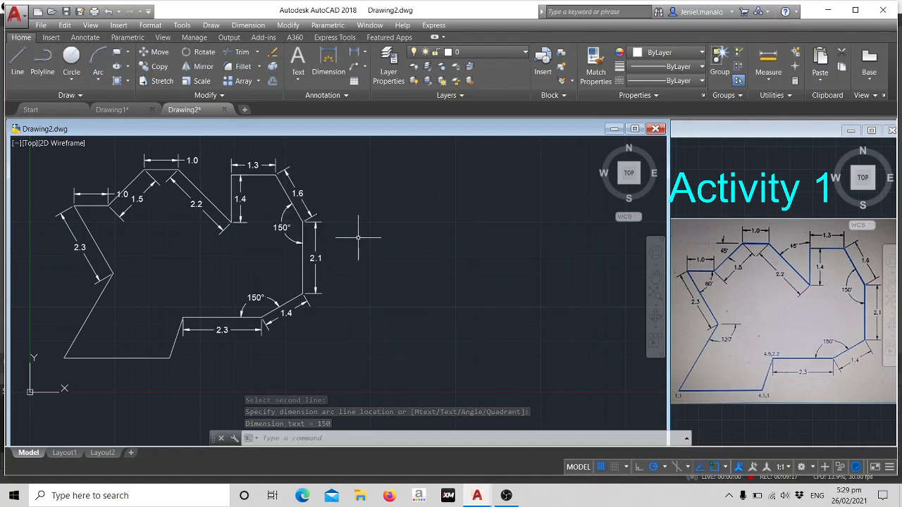
# Add an angular dimension between the notch's vertical edge and the long slope beside it, placing its arc in the notch opening.
pyautogui.write('DIM')
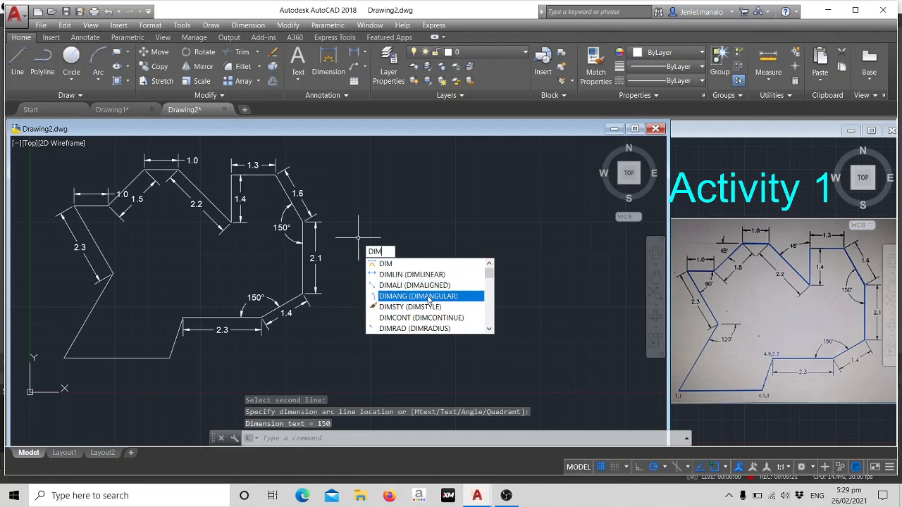
pyautogui.click(417, 296)
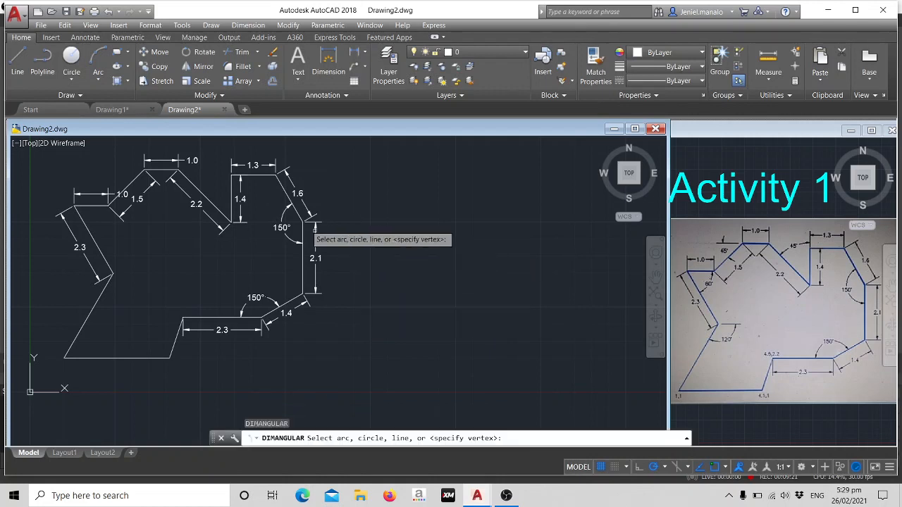
pyautogui.click(235, 200)
pyautogui.click(204, 202)
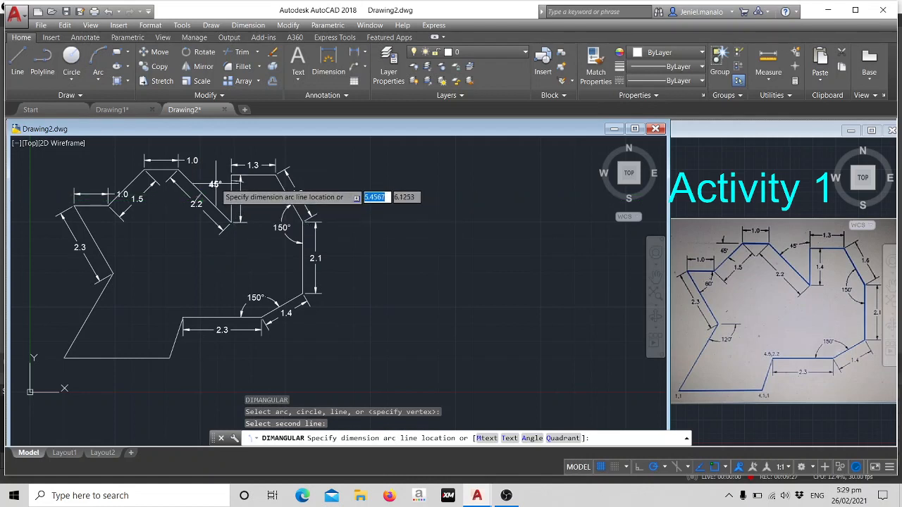
pyautogui.click(217, 185)
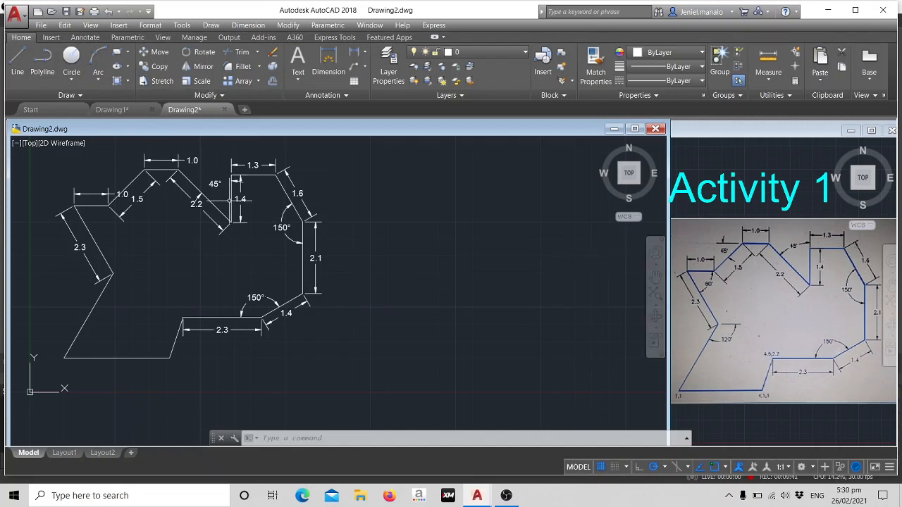
# Draw a horizontal reference line about 0.6 units long, extending left from the left end of the topmost edge.
pyautogui.write('L')
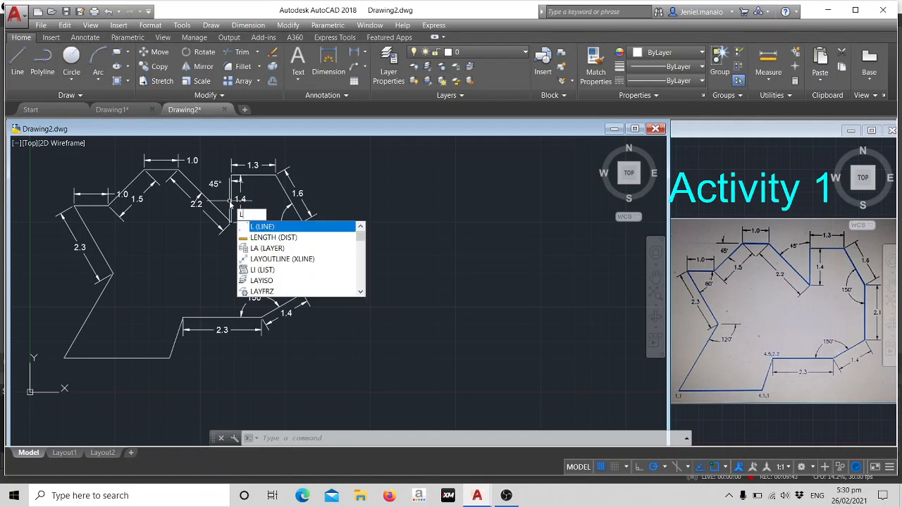
pyautogui.press('Return')
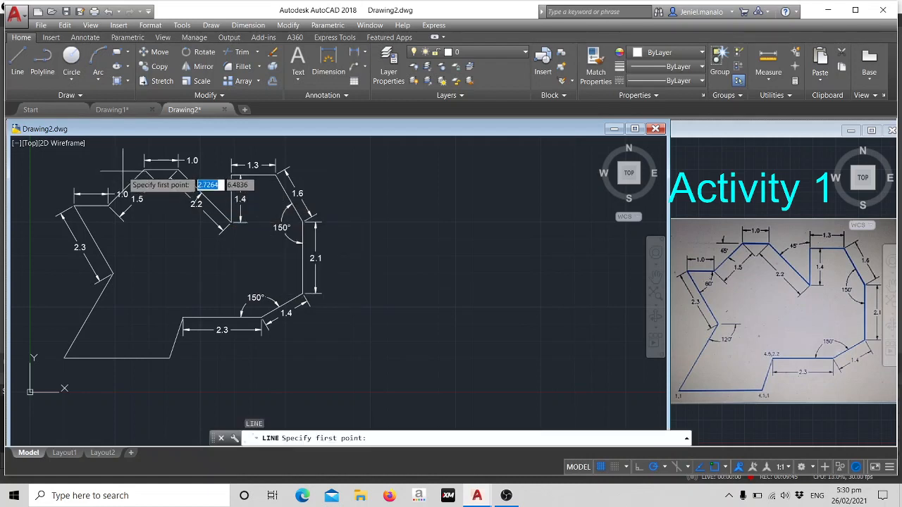
pyautogui.click(143, 170)
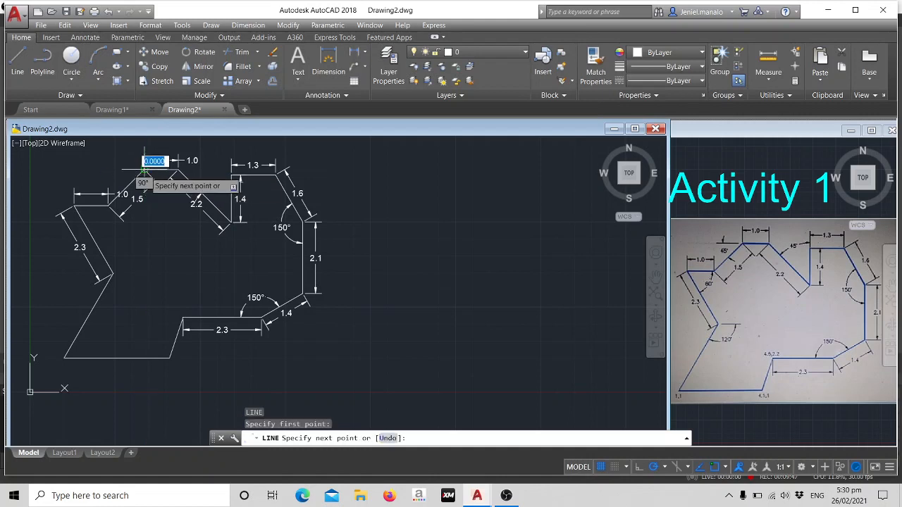
pyautogui.click(144, 170)
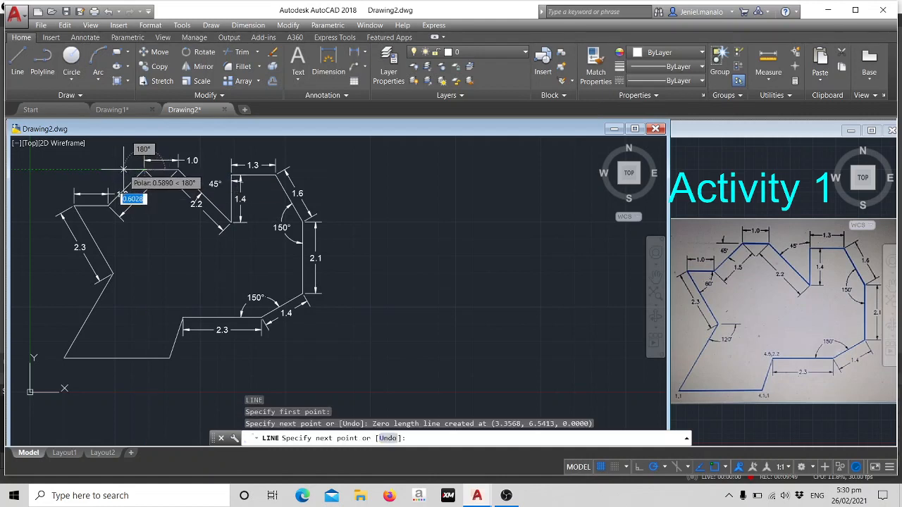
pyautogui.click(124, 170)
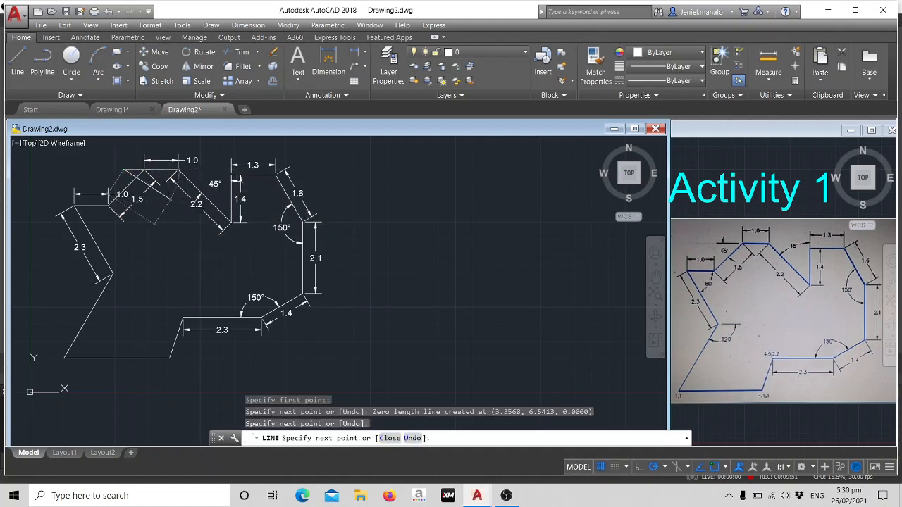
pyautogui.press('Escape')
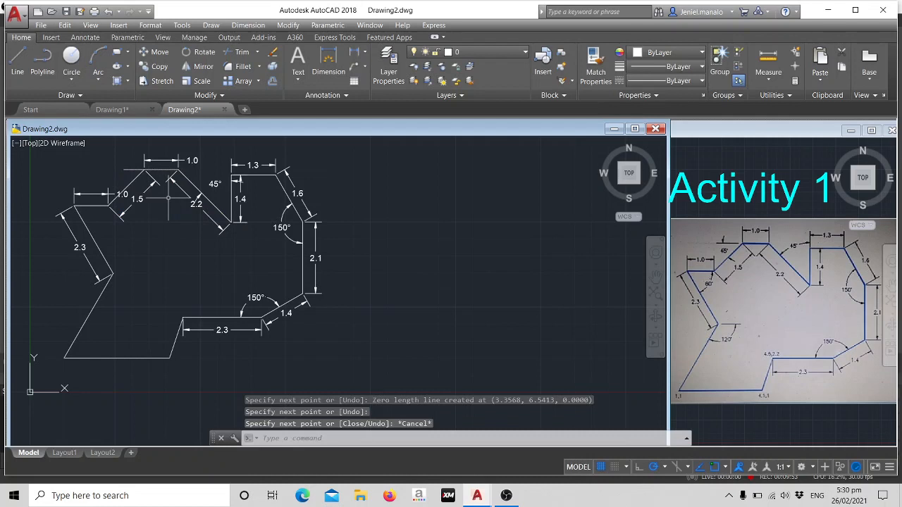
# Add an angular dimension between the shorter upper-left slope and the horizontal reference line at its top, placing its arc outside the outline.
pyautogui.write('dima')
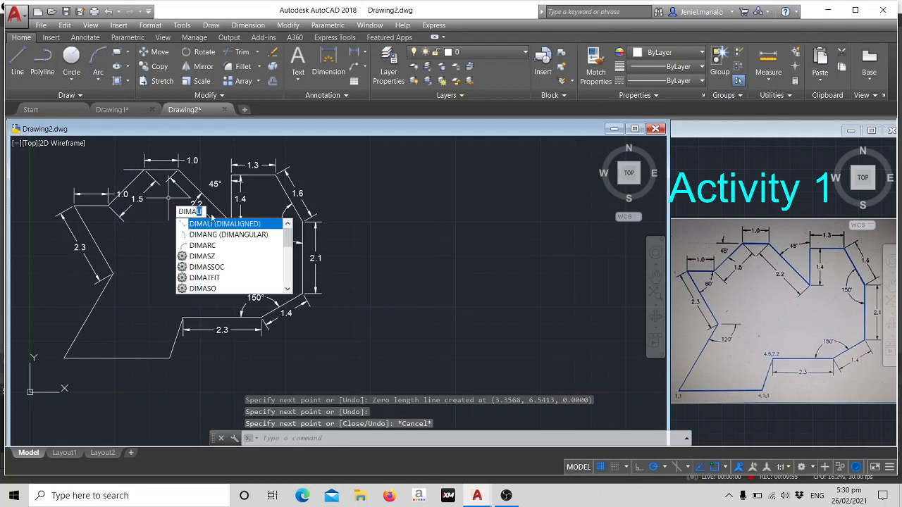
pyautogui.press('Down')
pyautogui.press('Return')
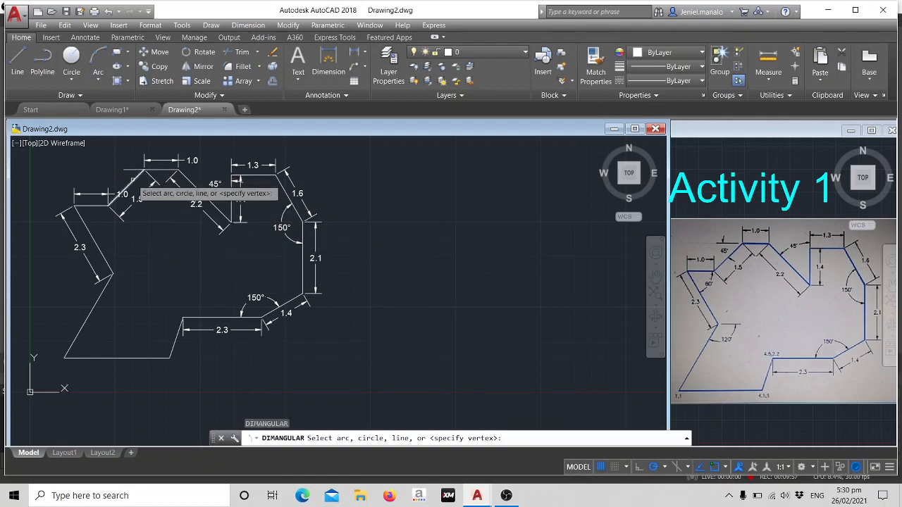
pyautogui.click(131, 183)
pyautogui.click(130, 170)
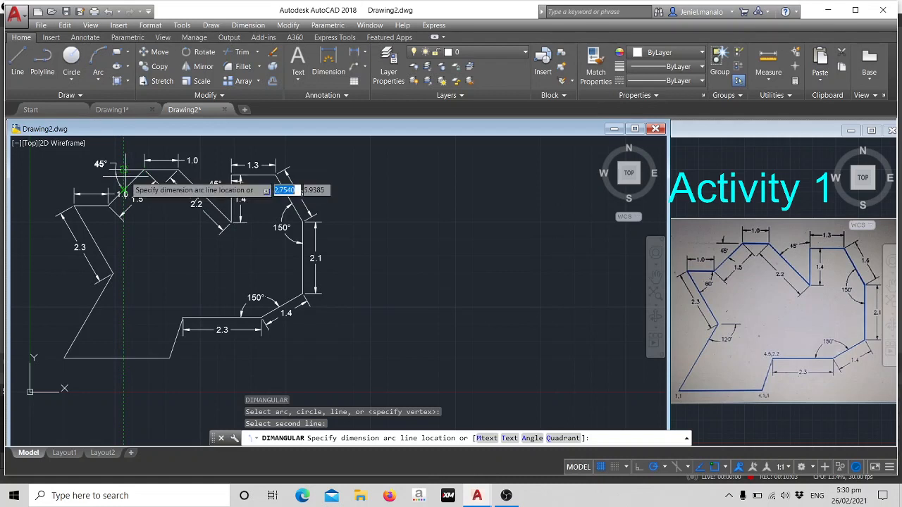
pyautogui.click(121, 169)
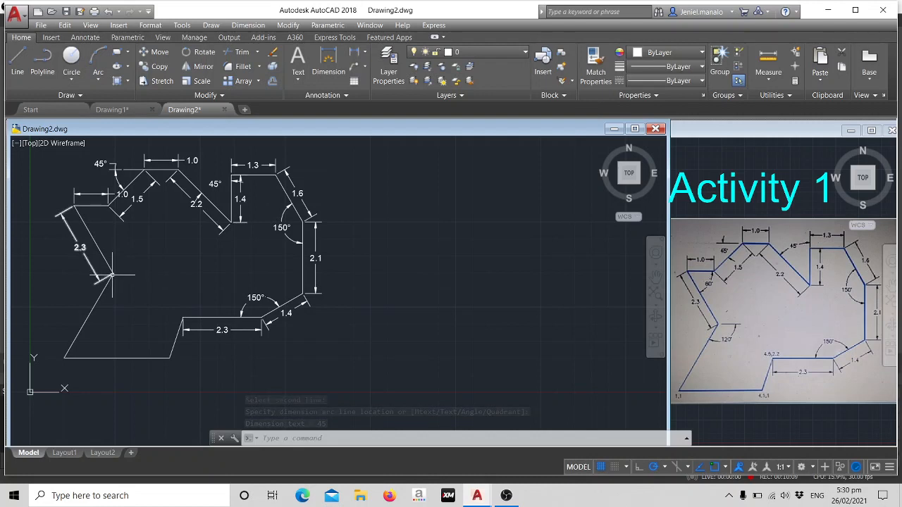
# Draw a short horizontal reference line extending right from the outline's left inward corner.
pyautogui.write('L')
pyautogui.press('Return')
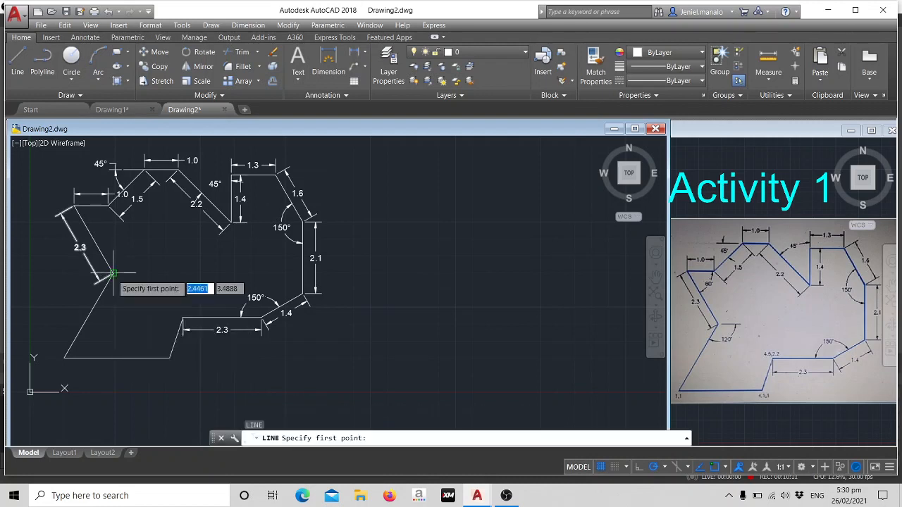
pyautogui.click(113, 273)
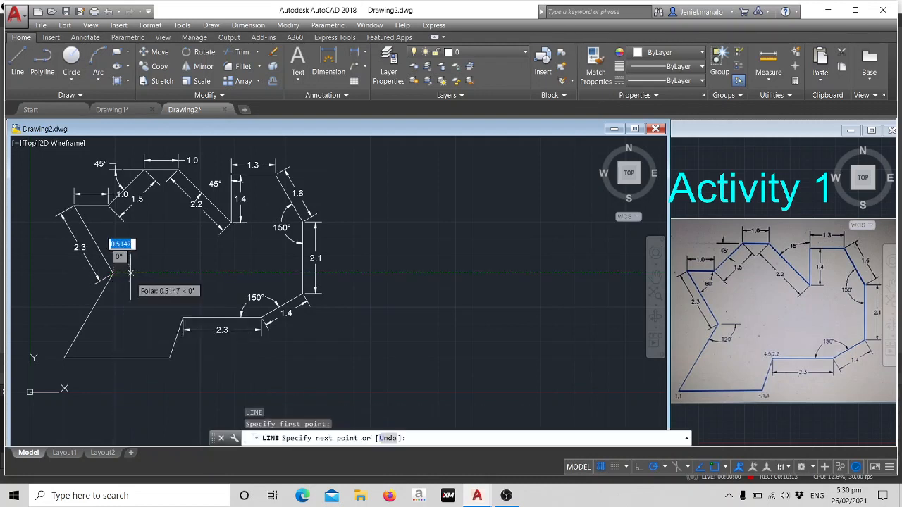
pyautogui.click(139, 272)
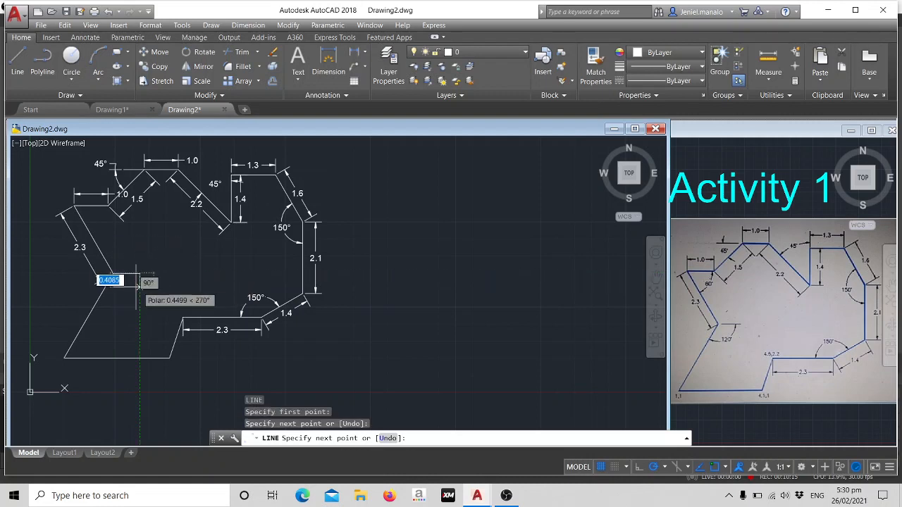
pyautogui.press('Escape')
# Add an angular dimension between the lower-left slanted edge and the reference line at the left inward corner, placing its arc below the line.
pyautogui.write('dim')
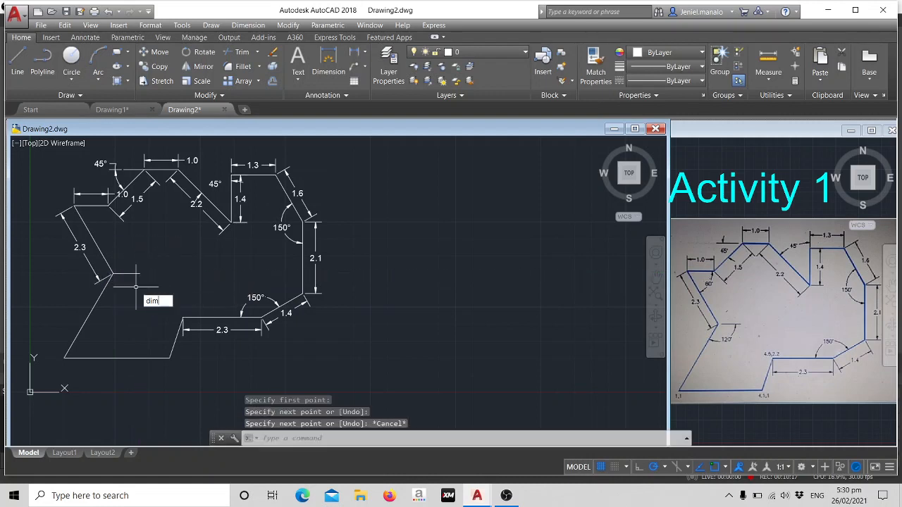
pyautogui.write('a')
pyautogui.click(205, 323)
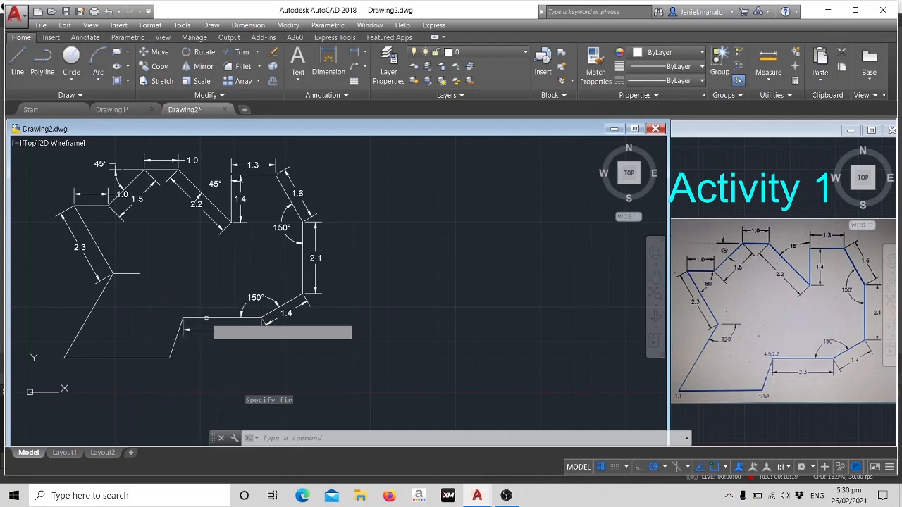
pyautogui.click(103, 293)
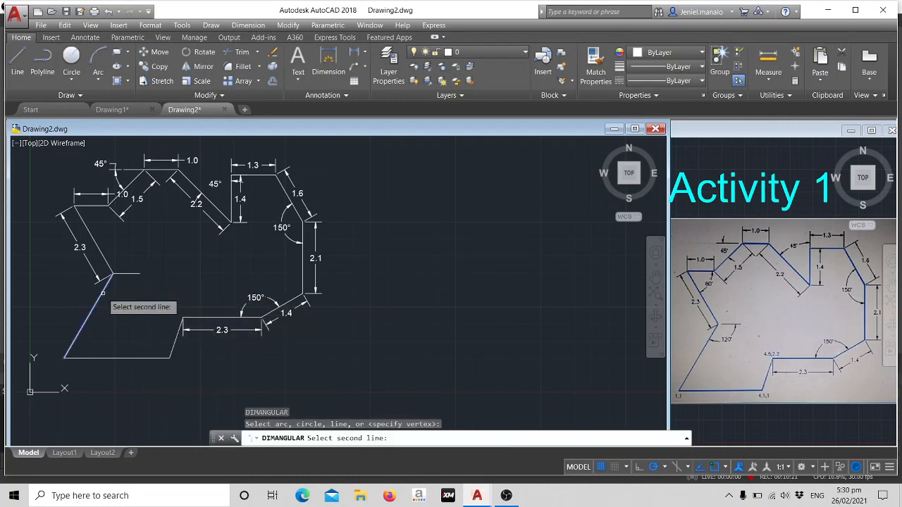
pyautogui.click(112, 271)
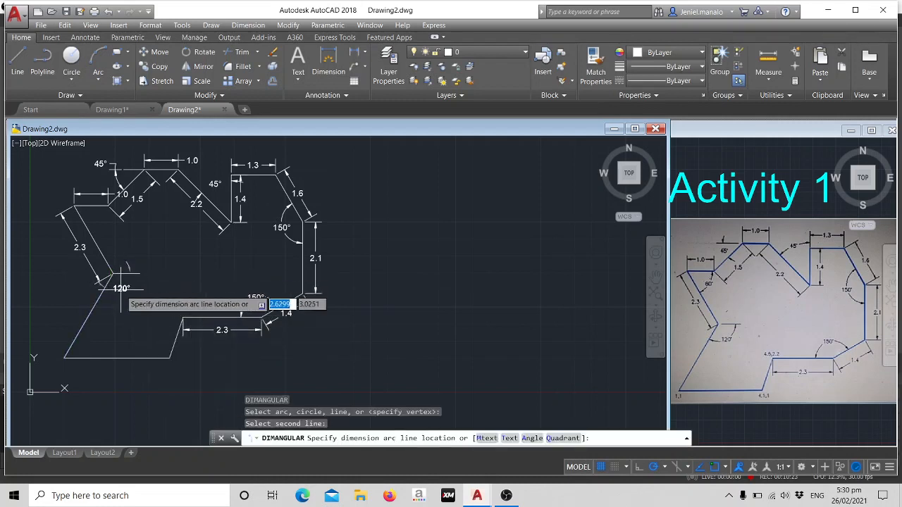
pyautogui.click(125, 296)
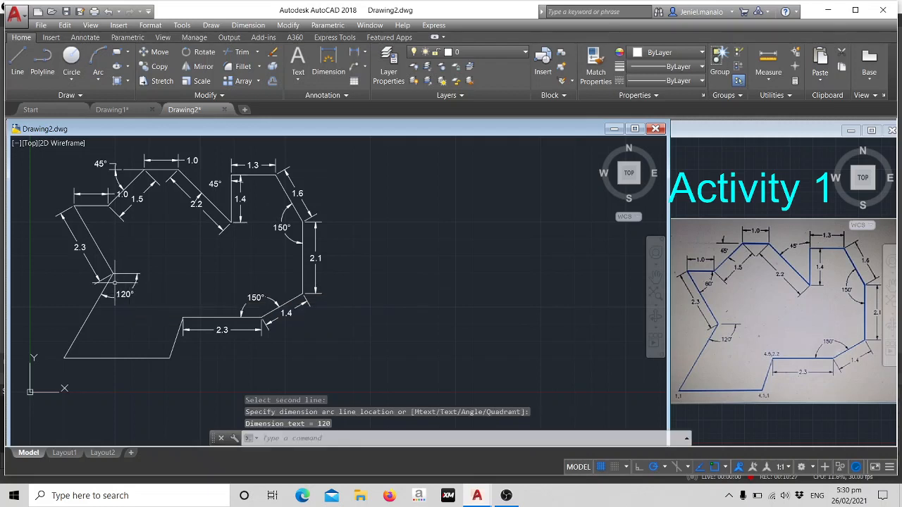
# Move the dimension text of the upper-left horizontal edge to the middle, between its extension lines.
pyautogui.click(121, 195)
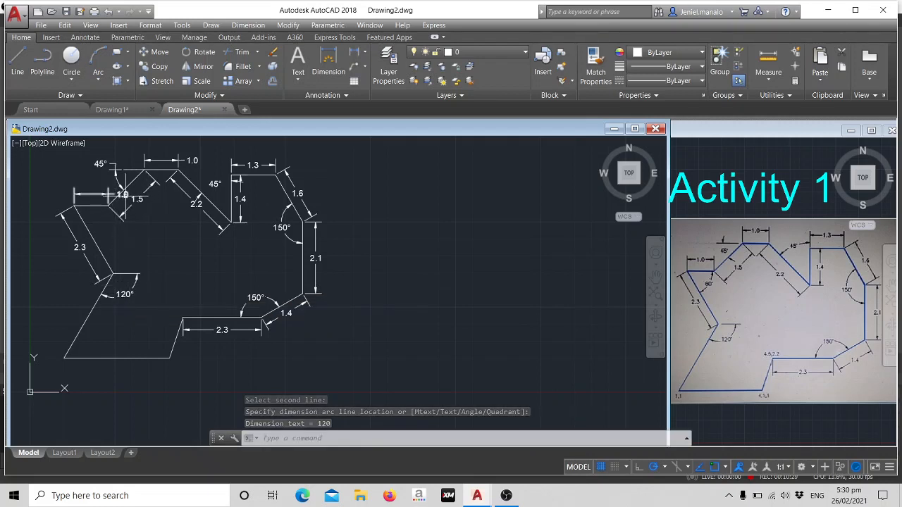
pyautogui.click(121, 194)
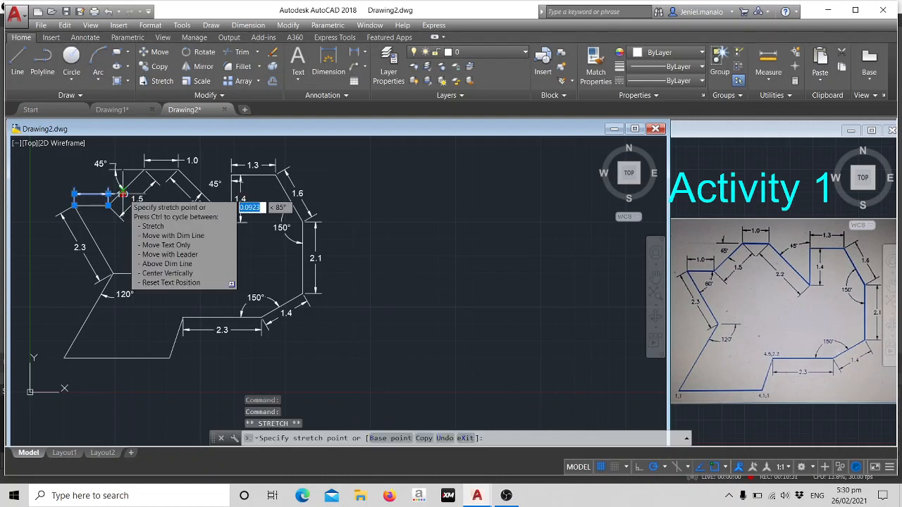
pyautogui.click(90, 191)
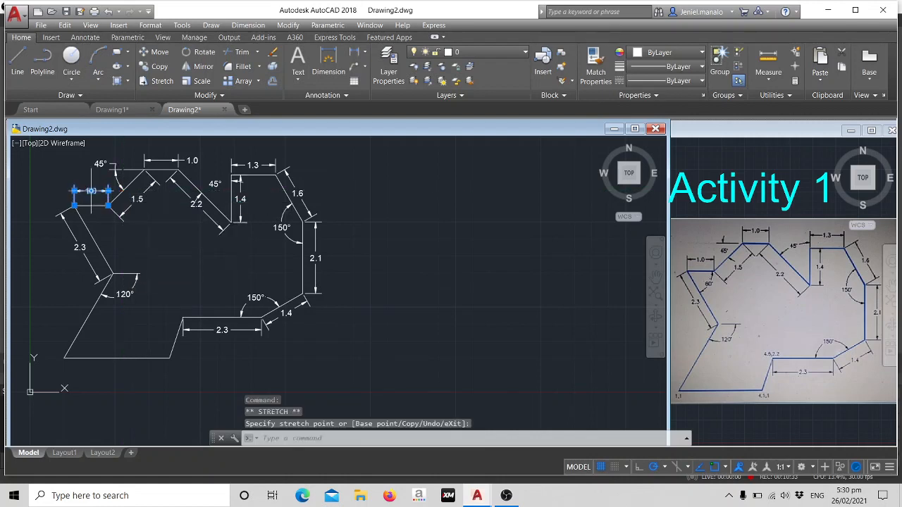
# Centre the topmost edge's dimension text between its extension lines and clear the selection.
pyautogui.click(192, 161)
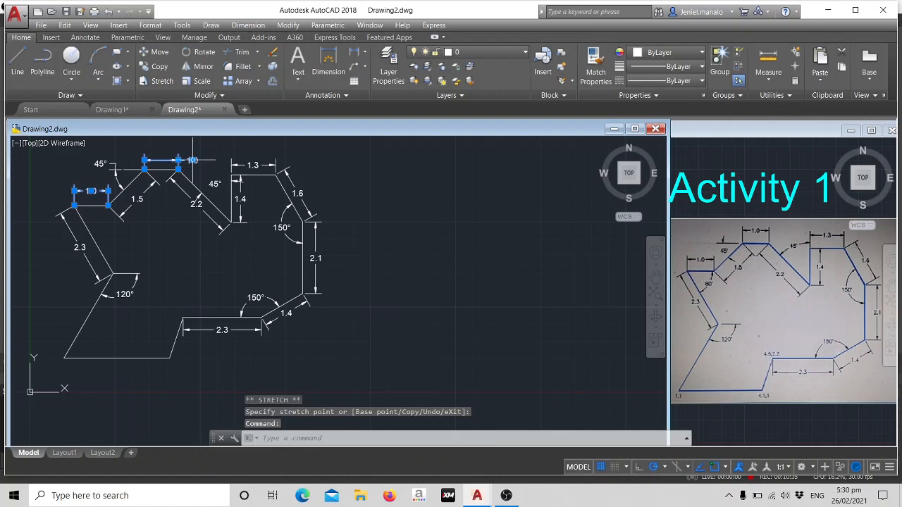
pyautogui.click(192, 161)
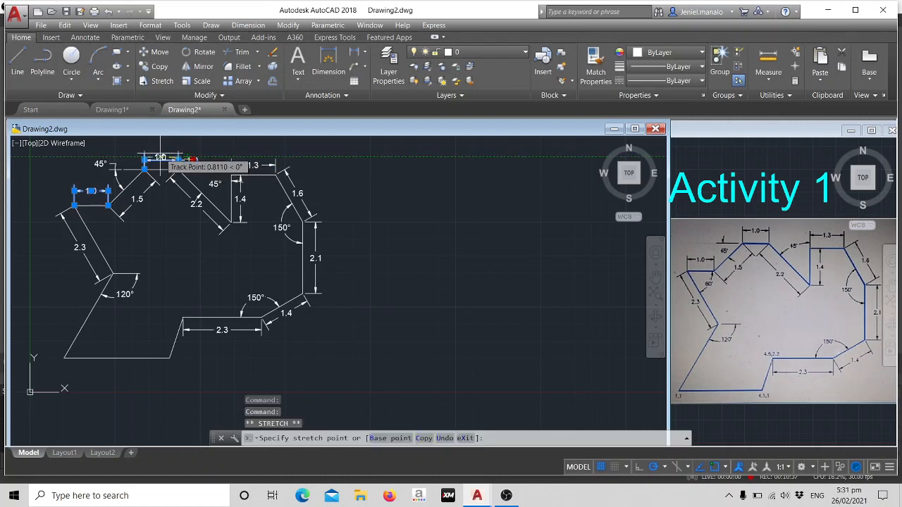
pyautogui.click(161, 158)
pyautogui.click(371, 236)
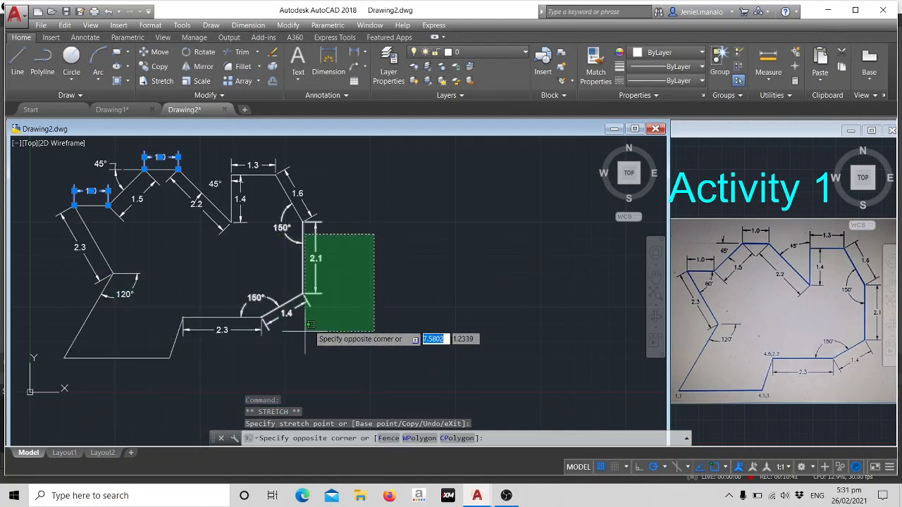
pyautogui.press('Escape')
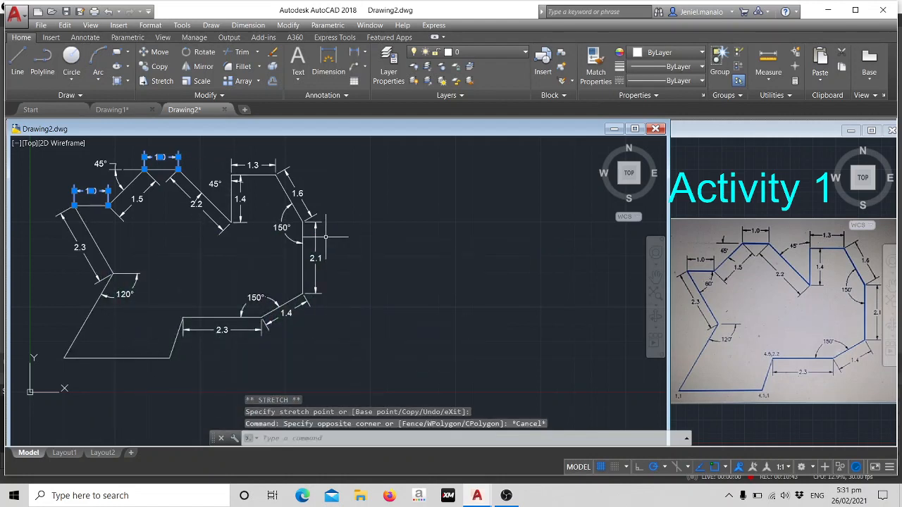
pyautogui.press('Escape')
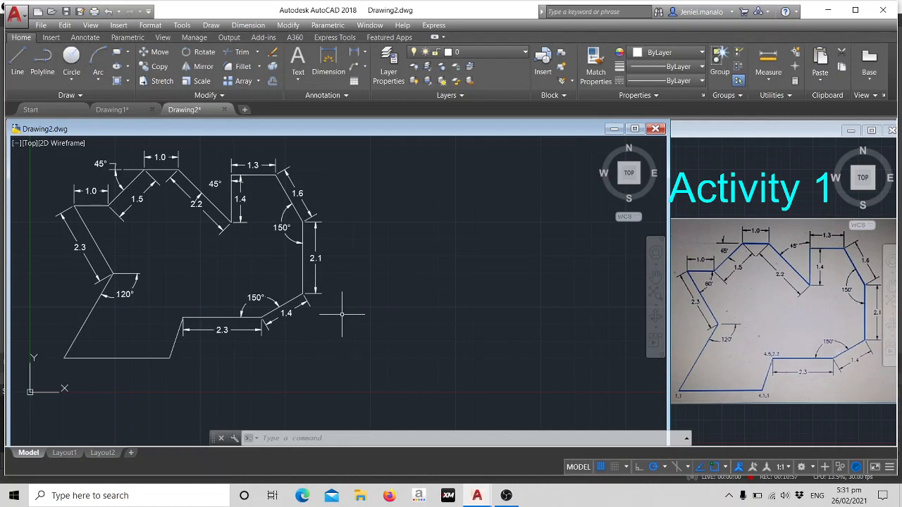
# Add the multiline text label "1,1" just below the outline's lower-left corner.
pyautogui.write('MT')
pyautogui.press('Return')
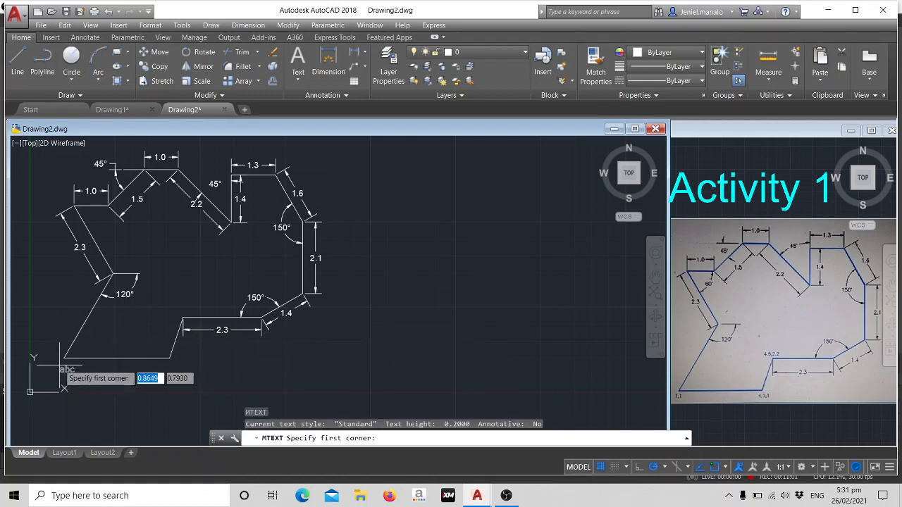
pyautogui.click(65, 368)
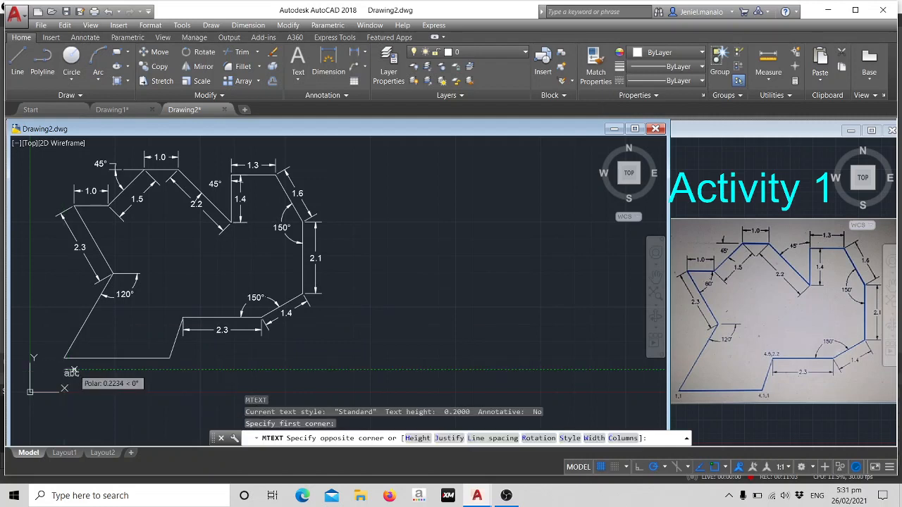
pyautogui.click(69, 371)
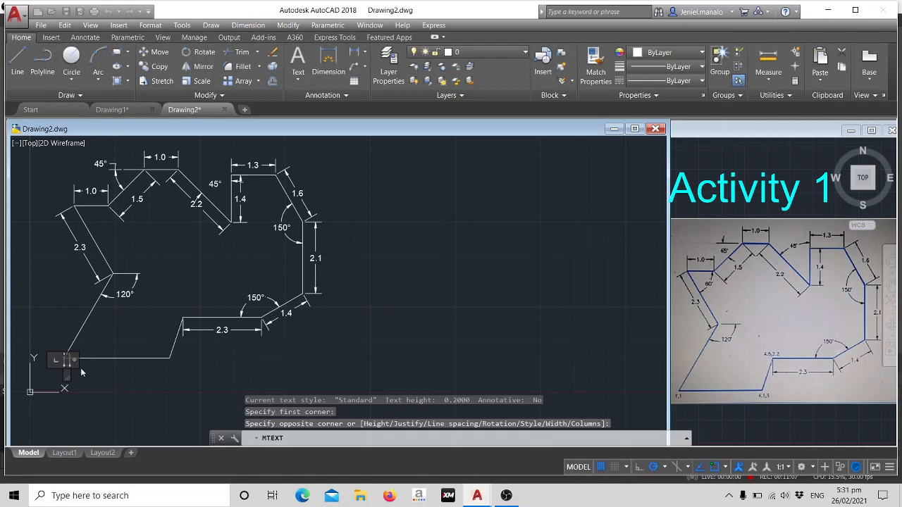
pyautogui.write('1,1')
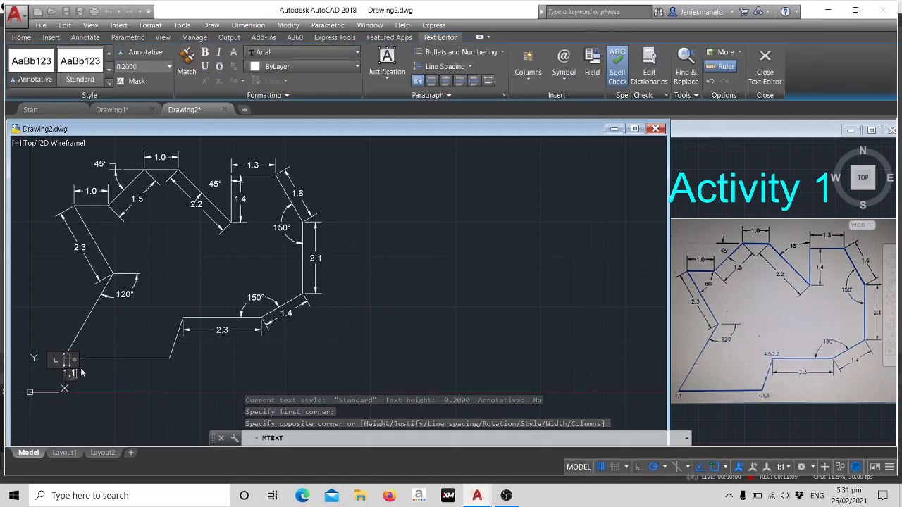
pyautogui.click(124, 380)
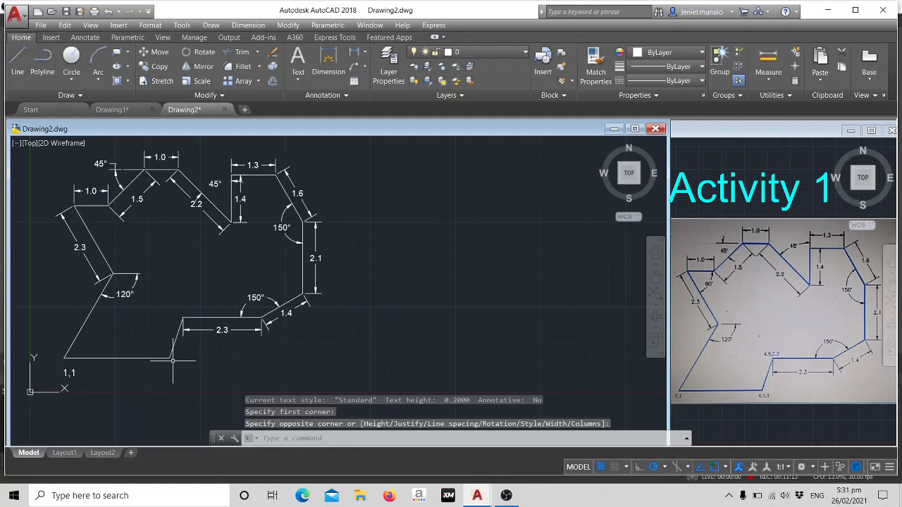
# Add the multiline text label "4.1,1" just below the right end of the outline's bottom edge.
pyautogui.write('MT')
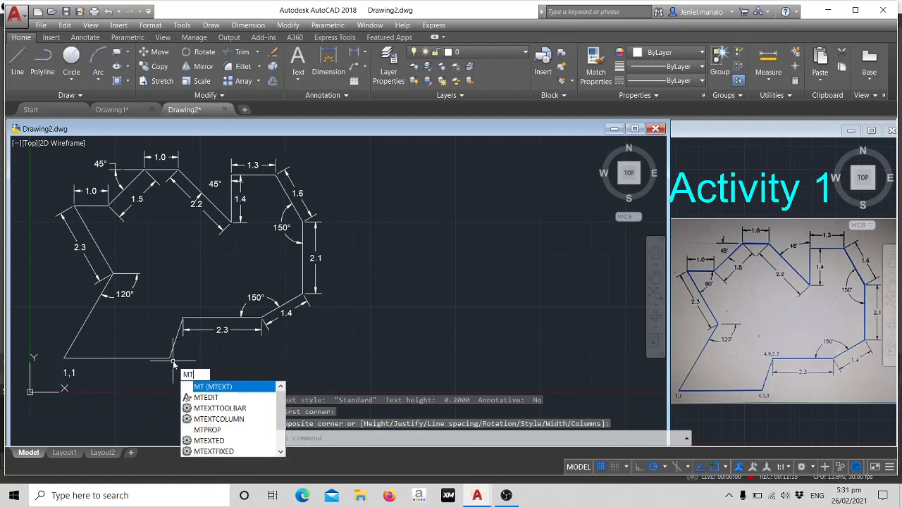
pyautogui.press('Return')
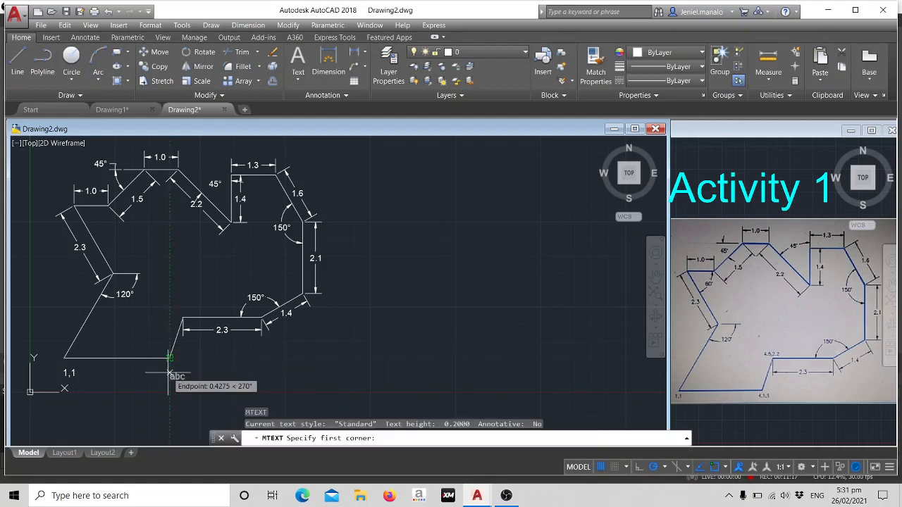
pyautogui.click(170, 374)
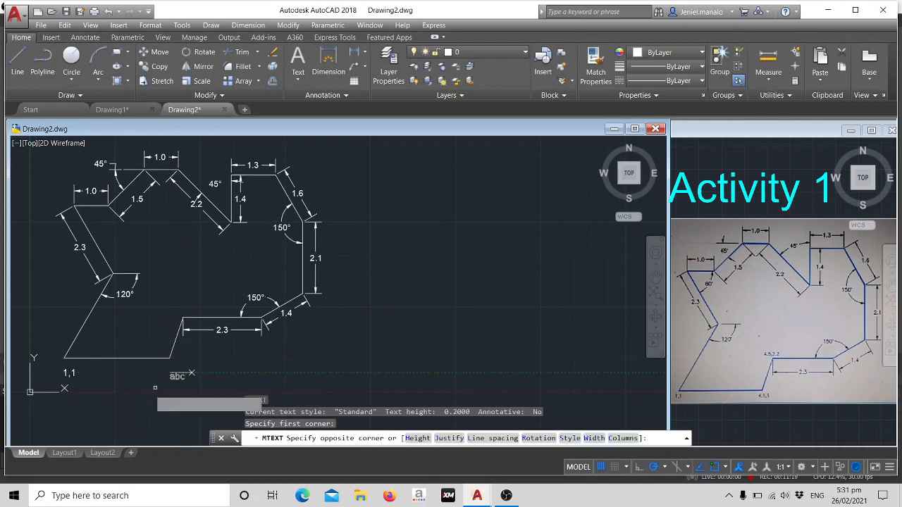
pyautogui.click(163, 372)
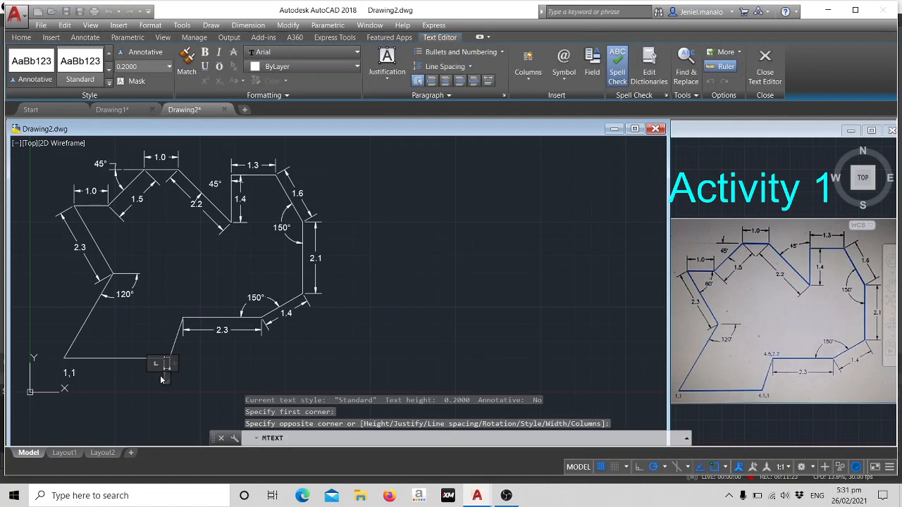
pyautogui.write('4,1,')
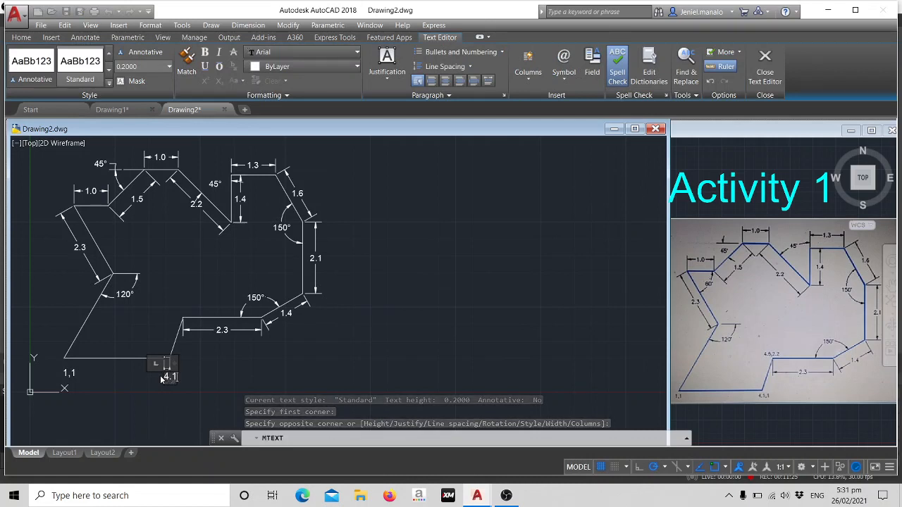
pyautogui.write('1')
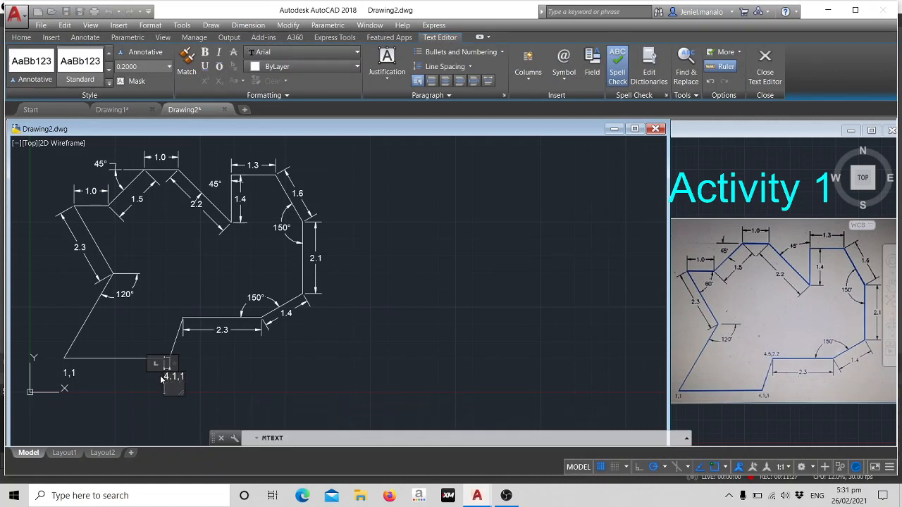
pyautogui.click(287, 366)
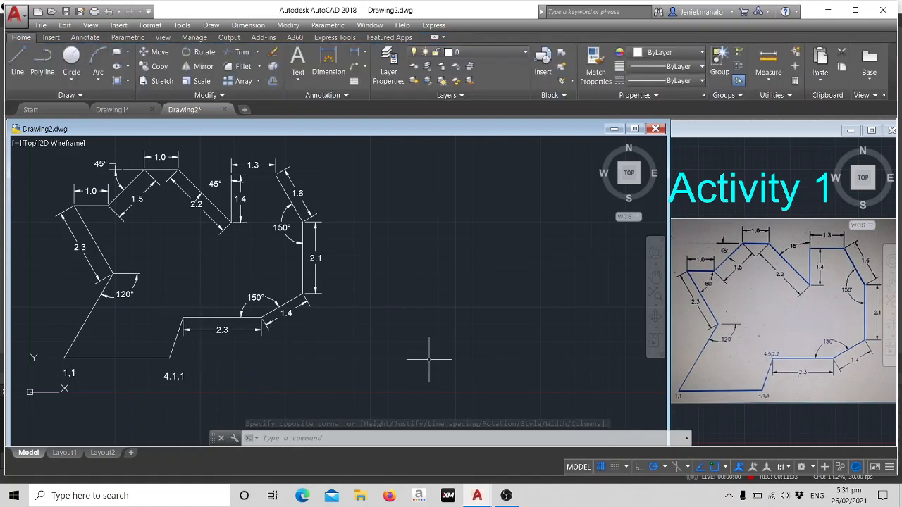
# Add the multiline text label "4.5,2.2" just above the left end of the lower 2.3 horizontal edge.
pyautogui.write('mt')
pyautogui.press('Return')
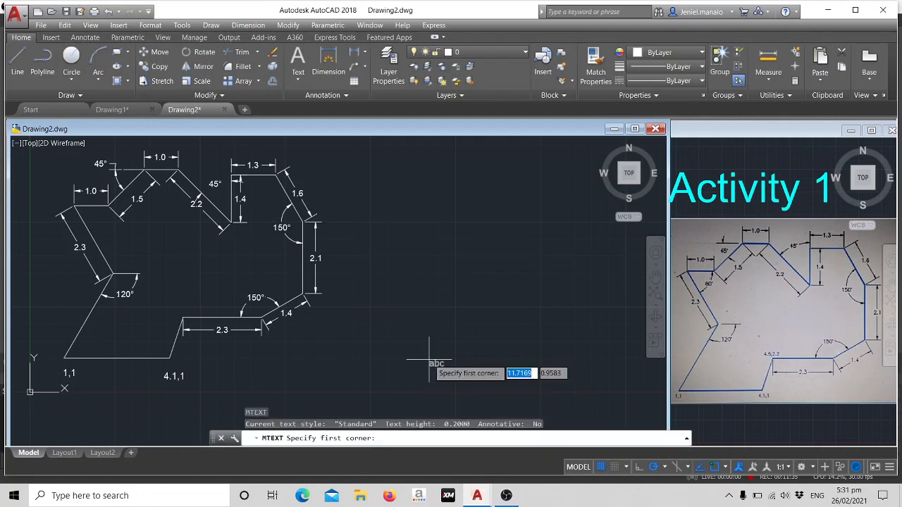
pyautogui.click(172, 301)
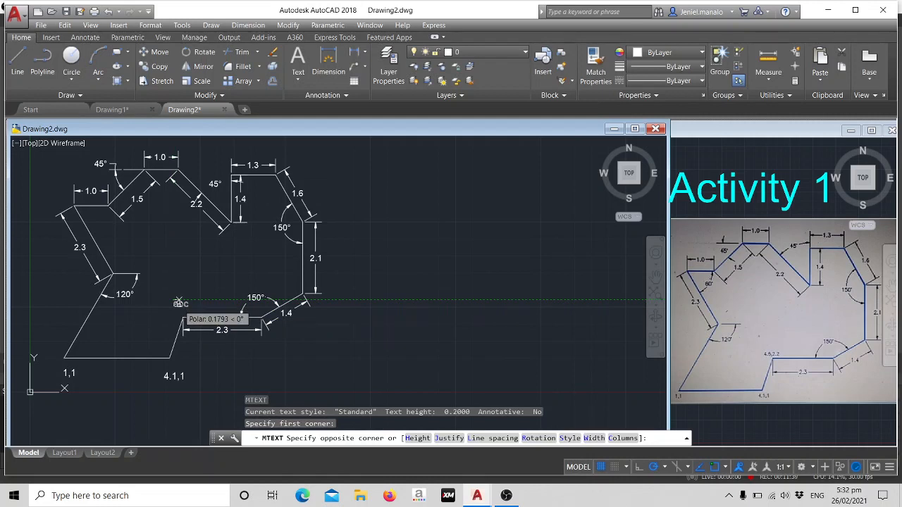
pyautogui.click(167, 256)
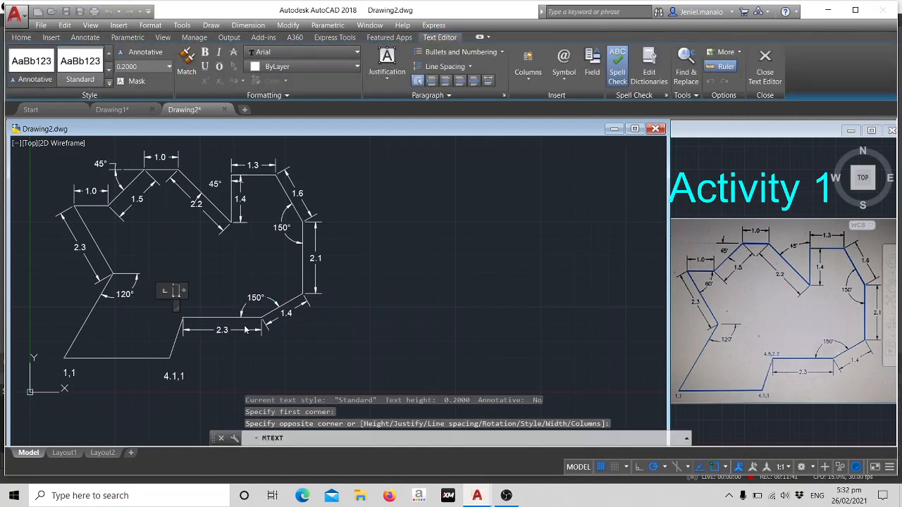
pyautogui.write('4.5')
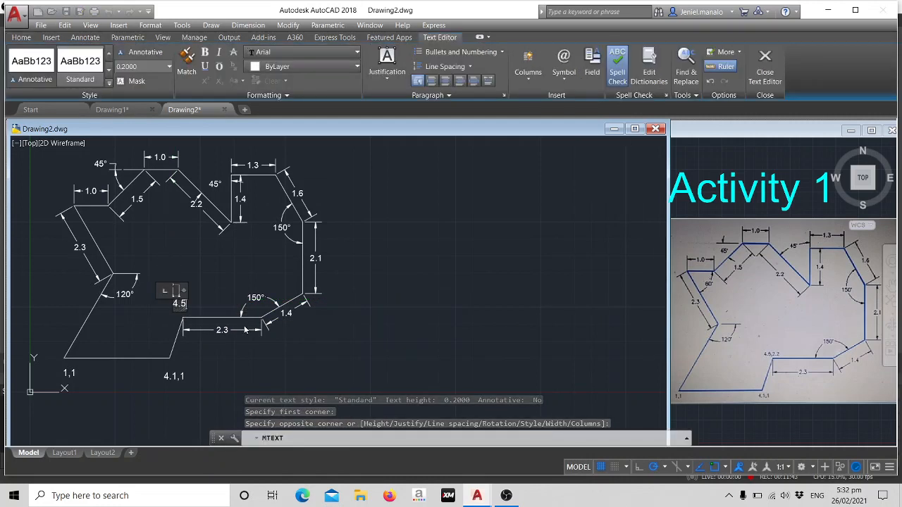
pyautogui.write(',2.2')
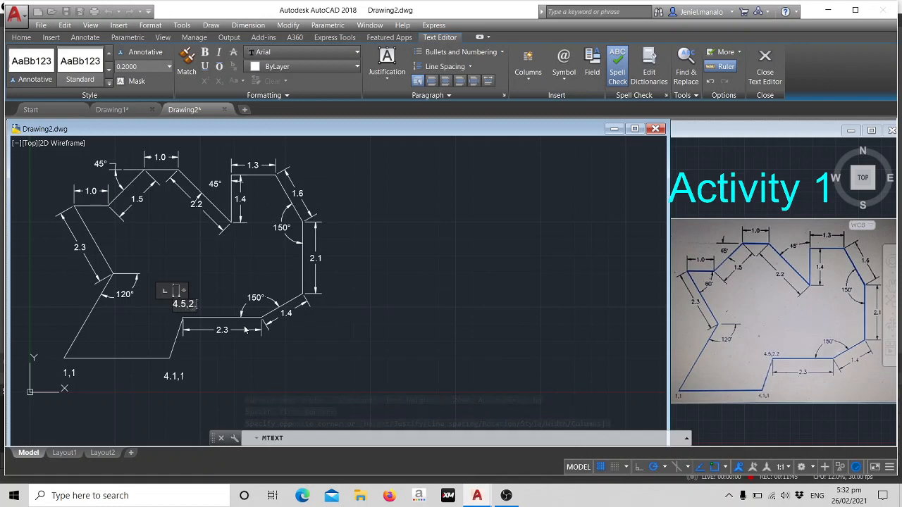
pyautogui.click(223, 280)
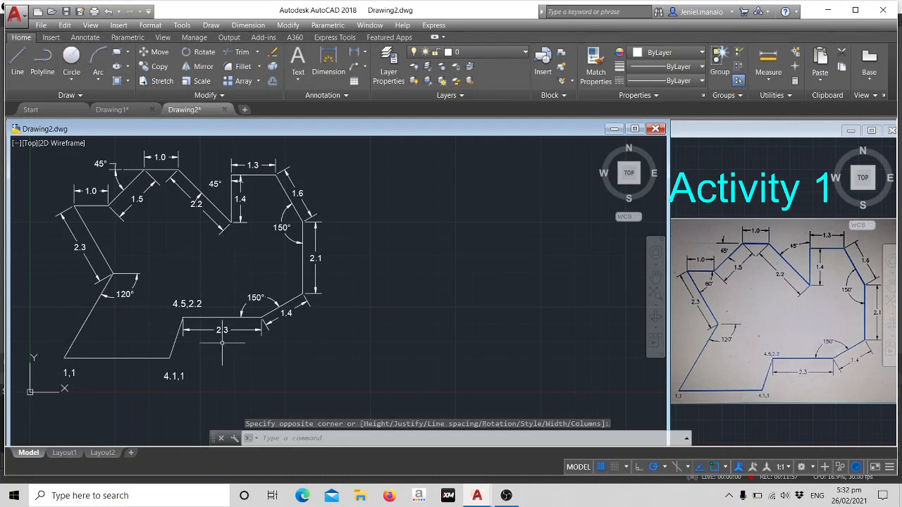
pyautogui.click(508, 496)
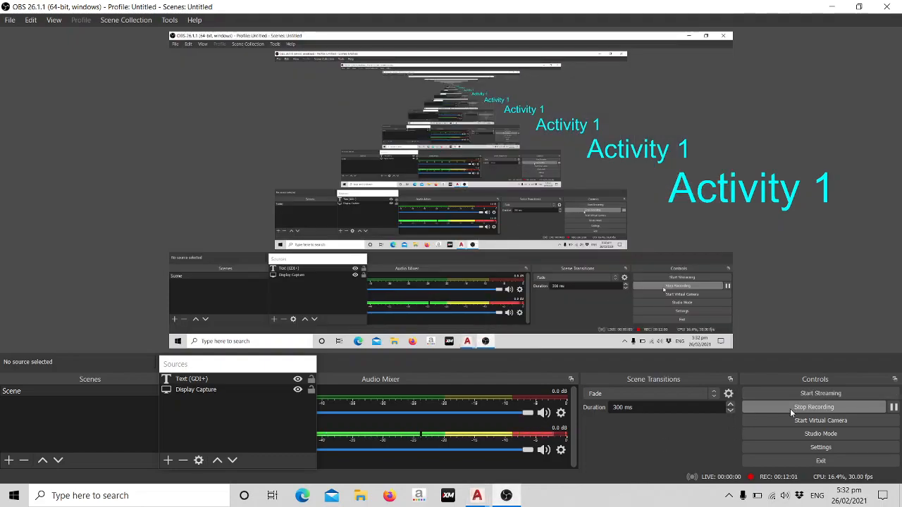